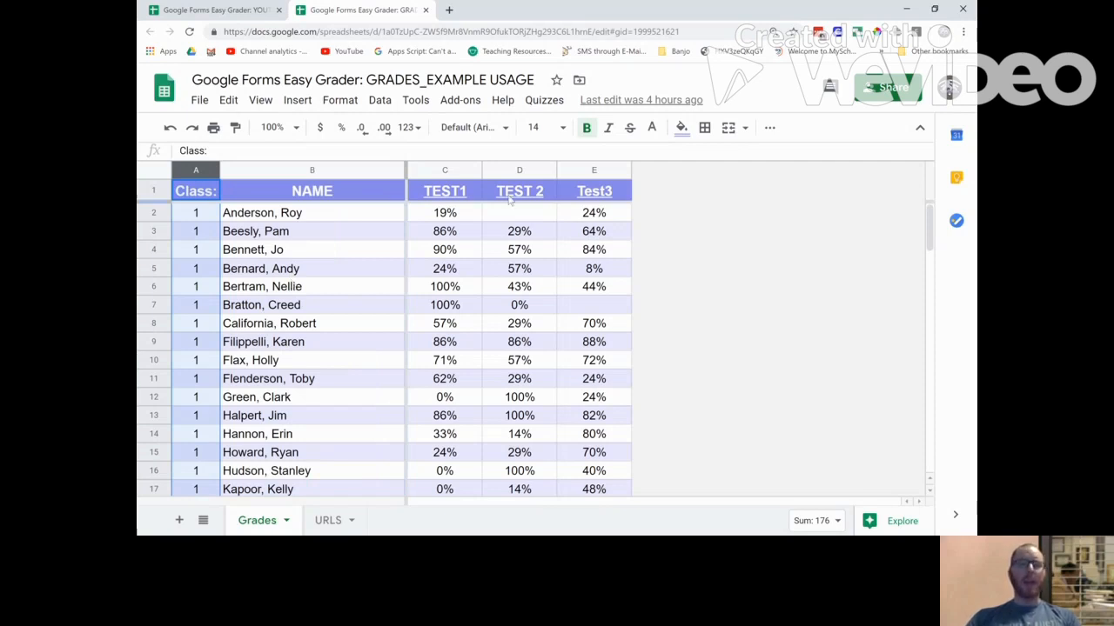
mouse_move(497, 190)
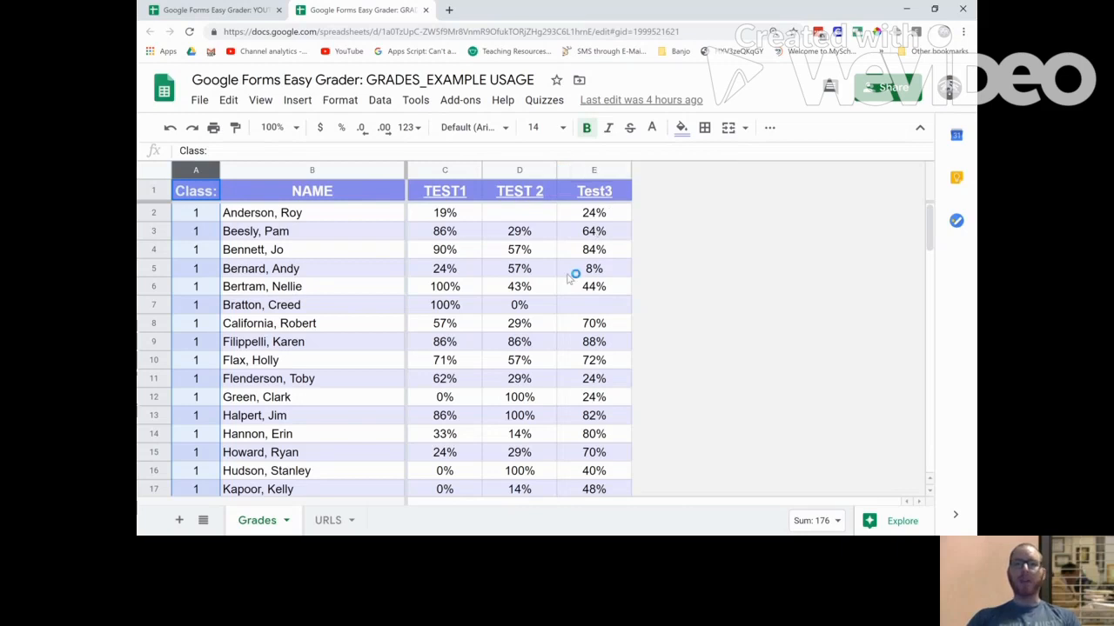
scroll(570, 279, down, 5)
scroll(570, 279, up, 5)
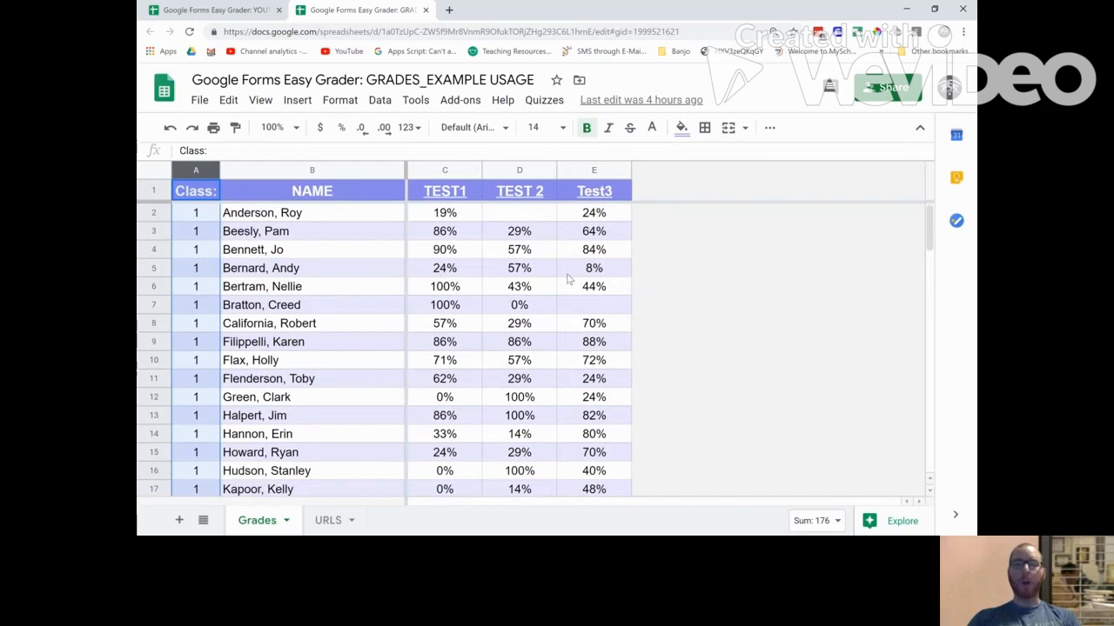
Clear all student grades in the TEST1 column from C2 down, keeping the header.
click(479, 219)
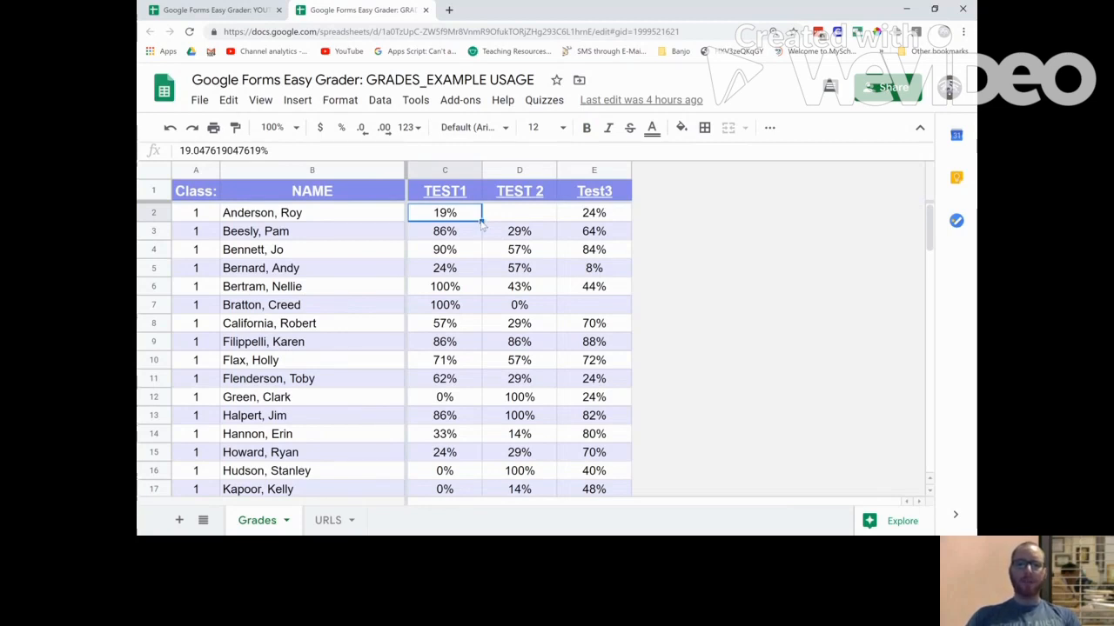
key(ctrl+shift+Down)
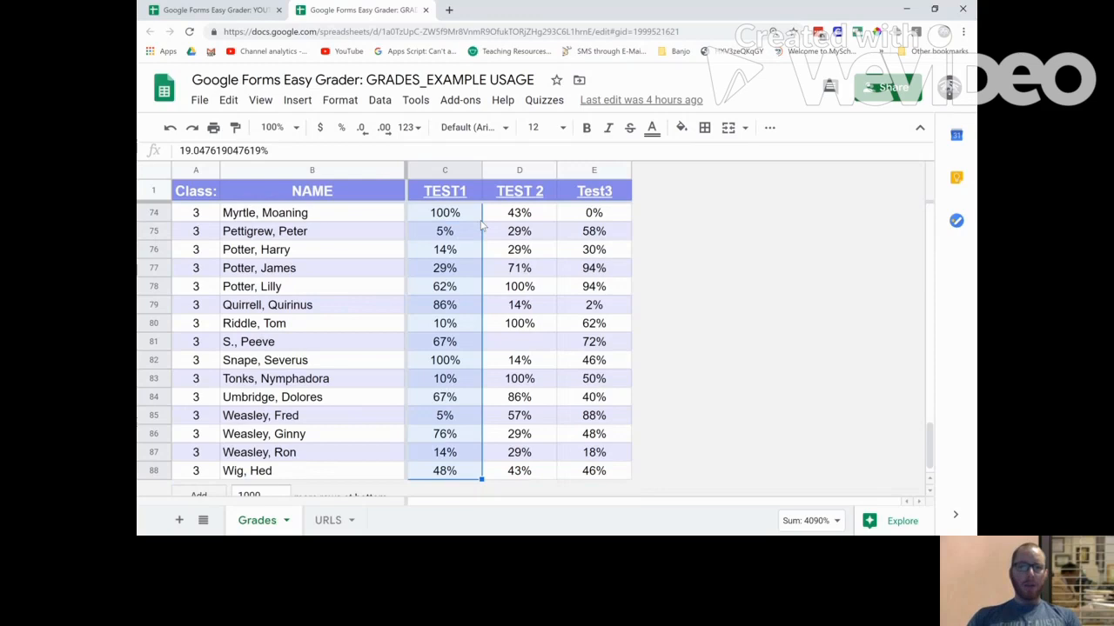
key(Delete)
key(Up)
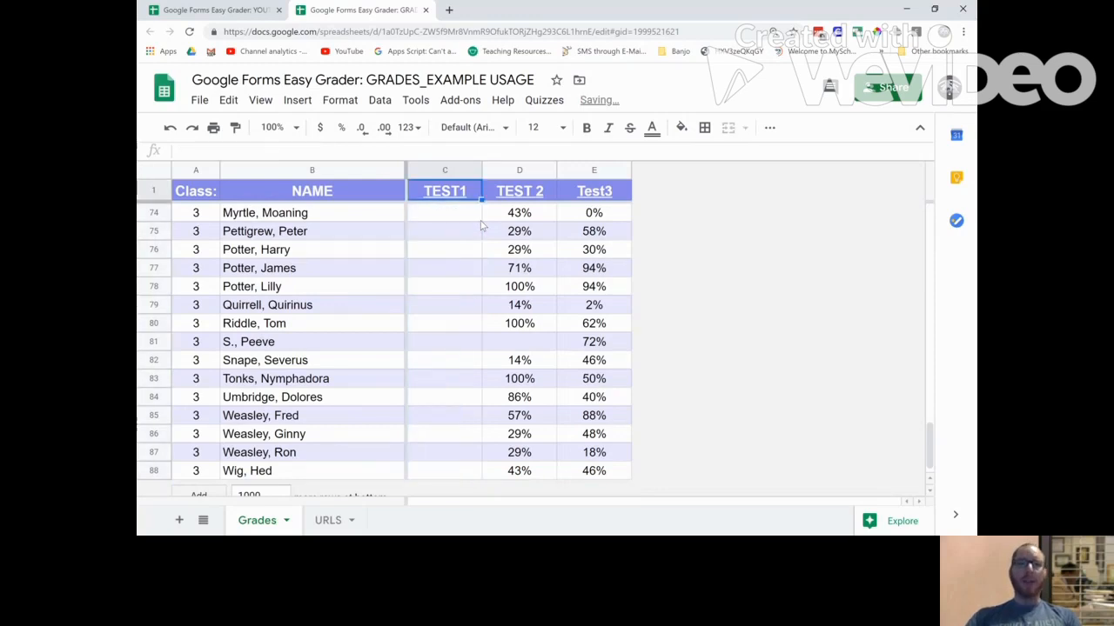
key(Down)
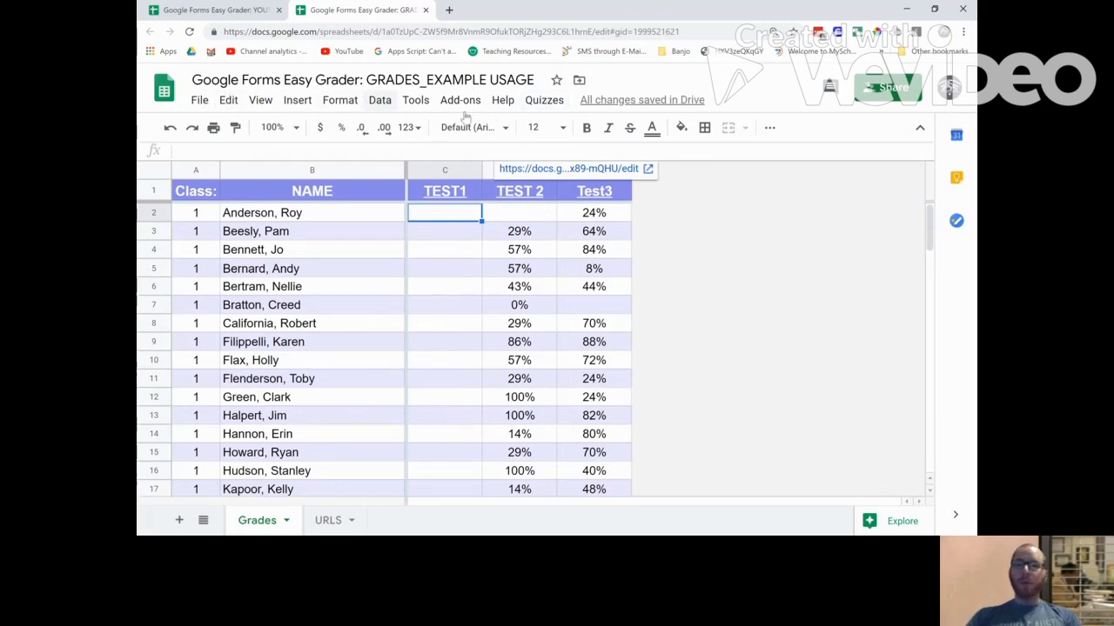
Import the TEST1 grades with the Quizzes Grade command, using the quiz name copied from header cell C1.
click(548, 101)
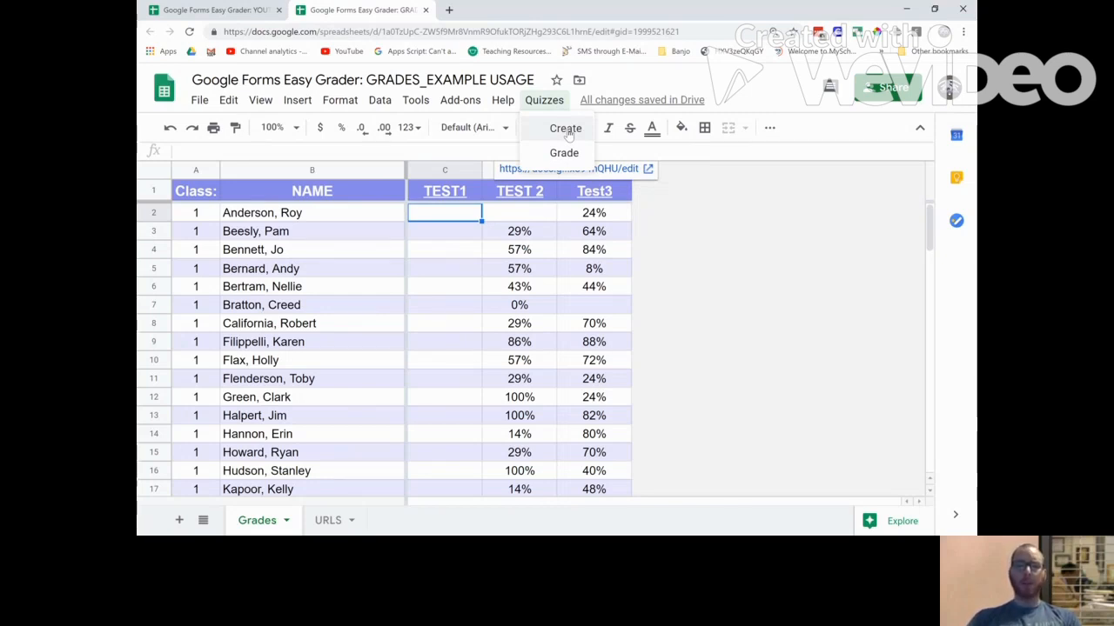
click(563, 154)
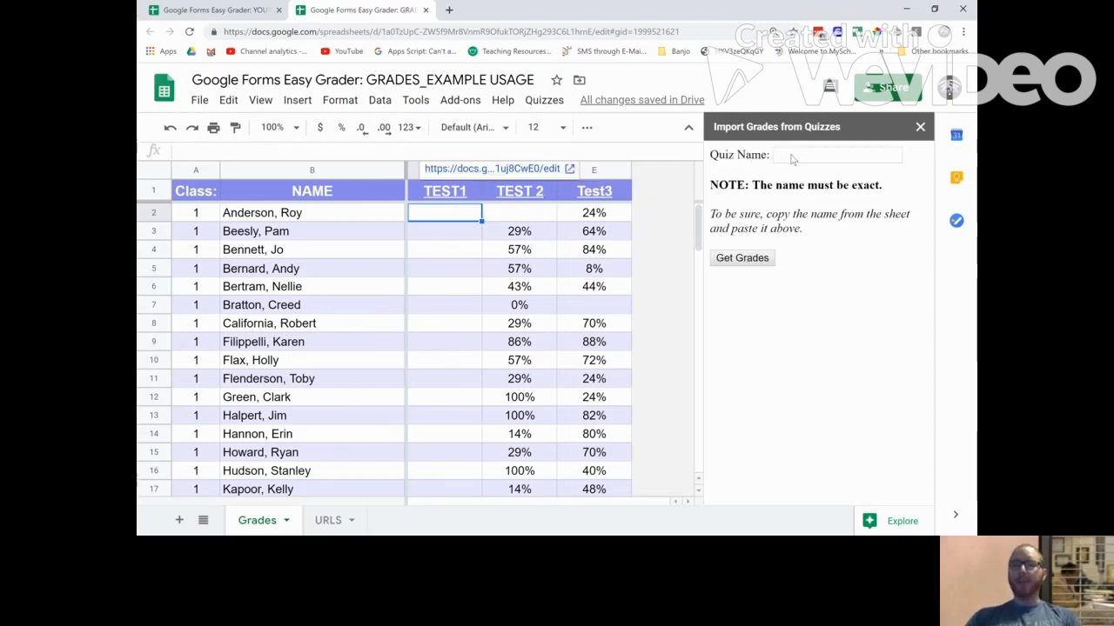
key(Up)
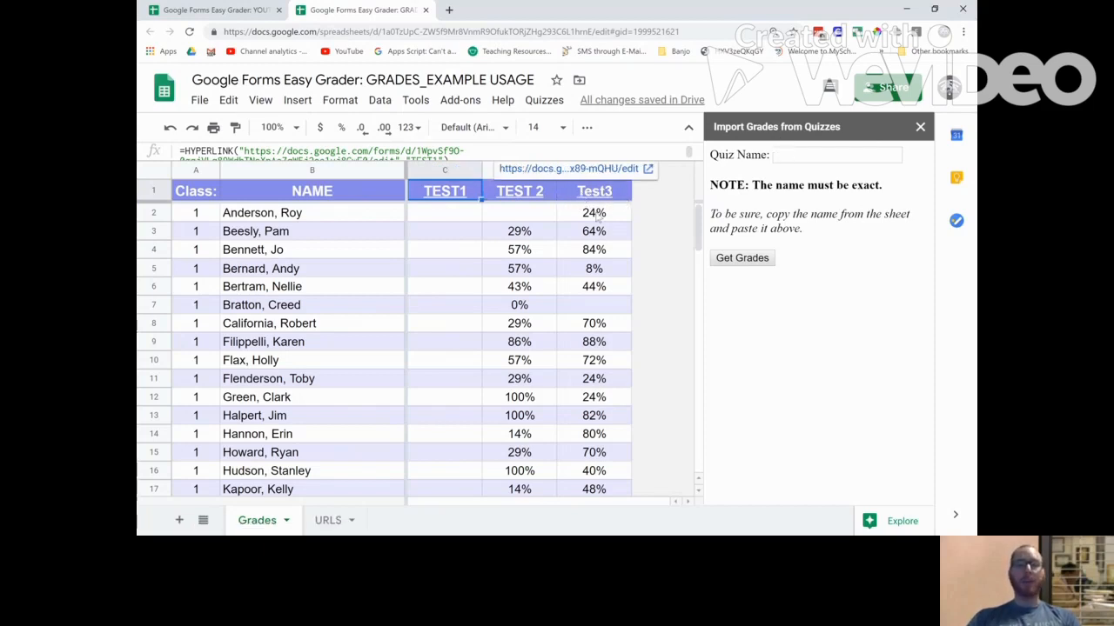
drag(802, 229, 745, 215)
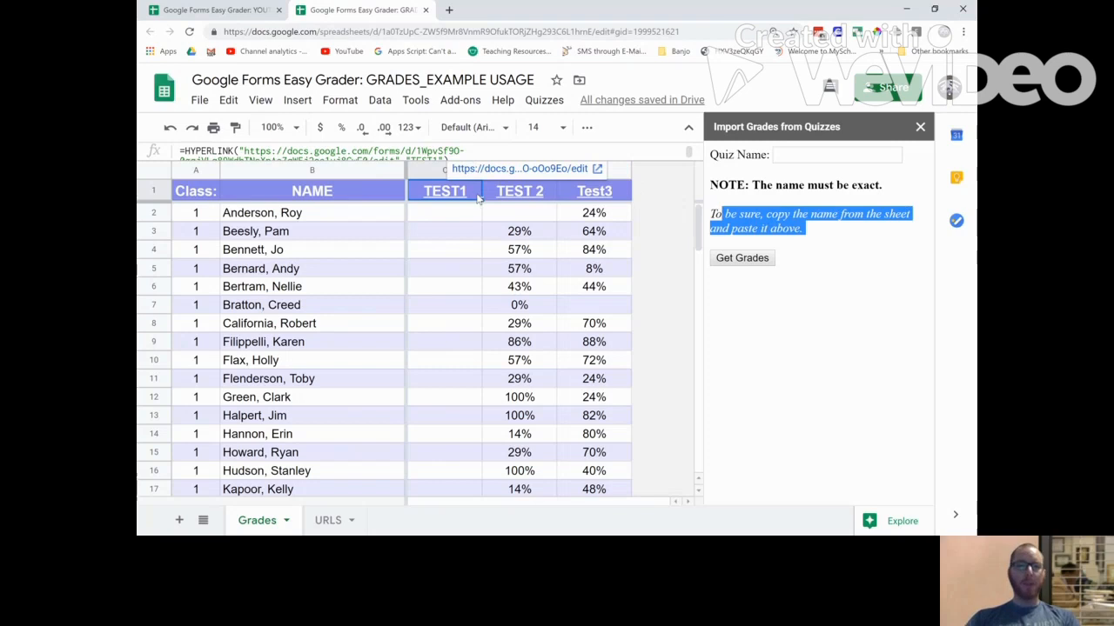
click(477, 198)
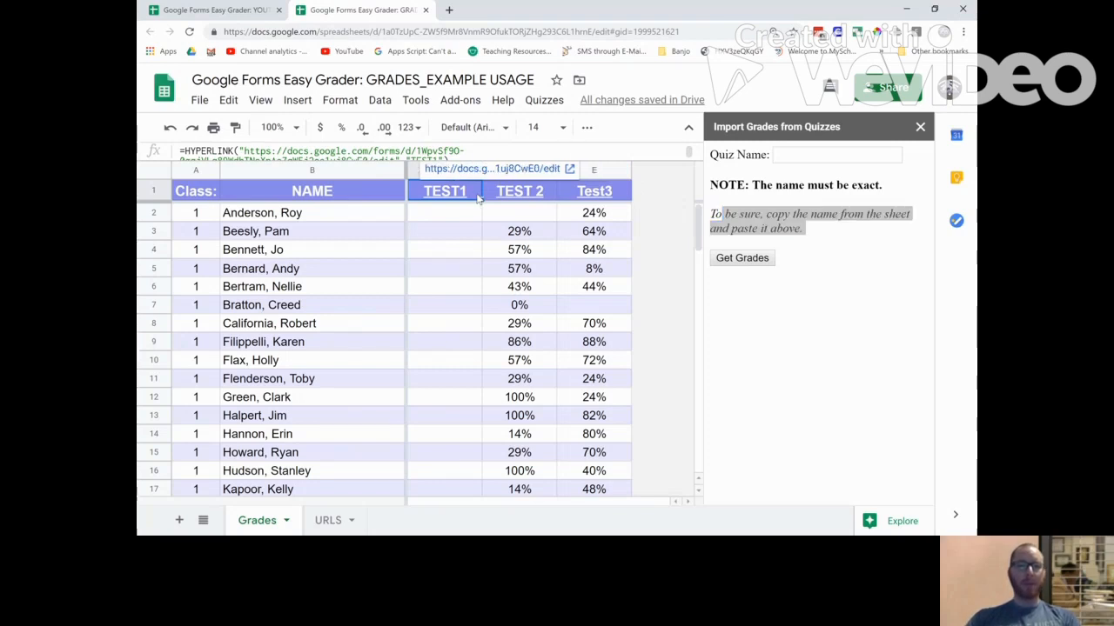
key(ctrl+c)
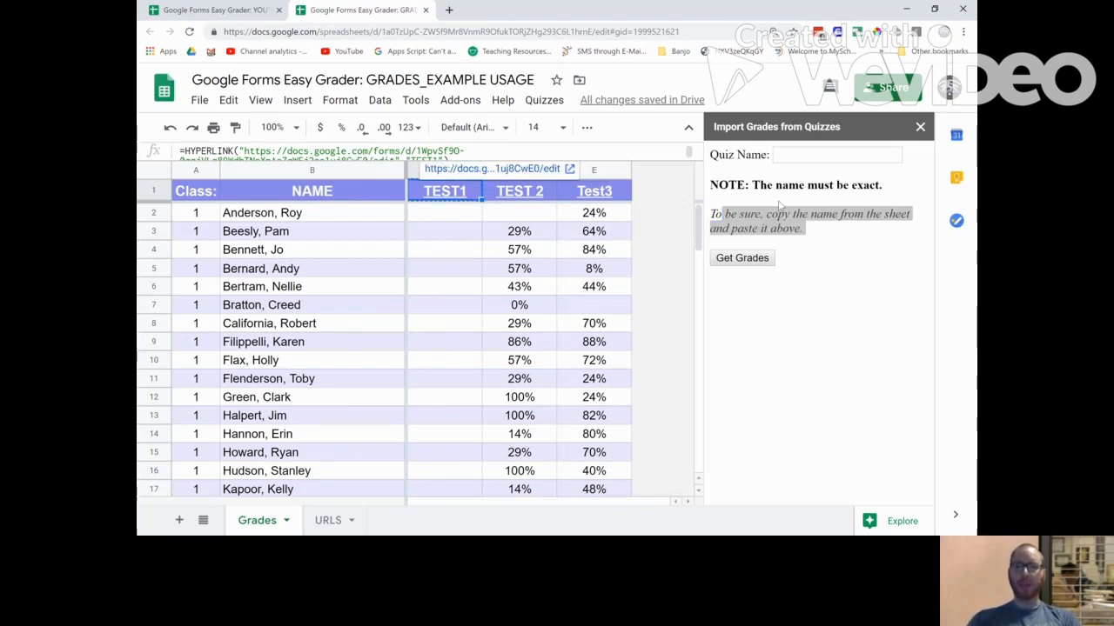
click(809, 155)
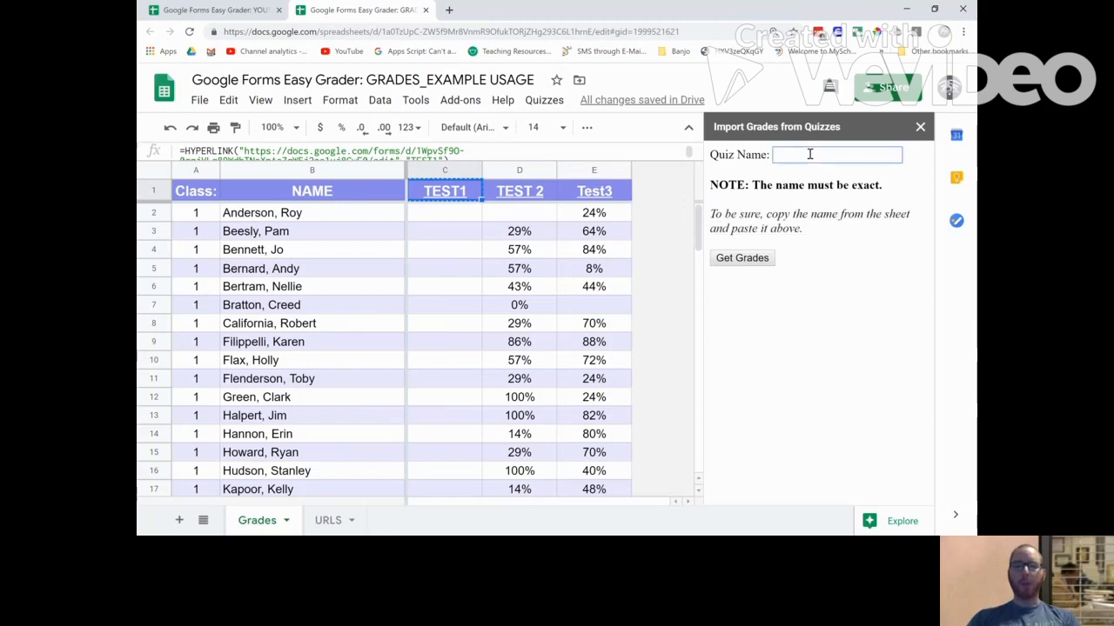
key(ctrl+v)
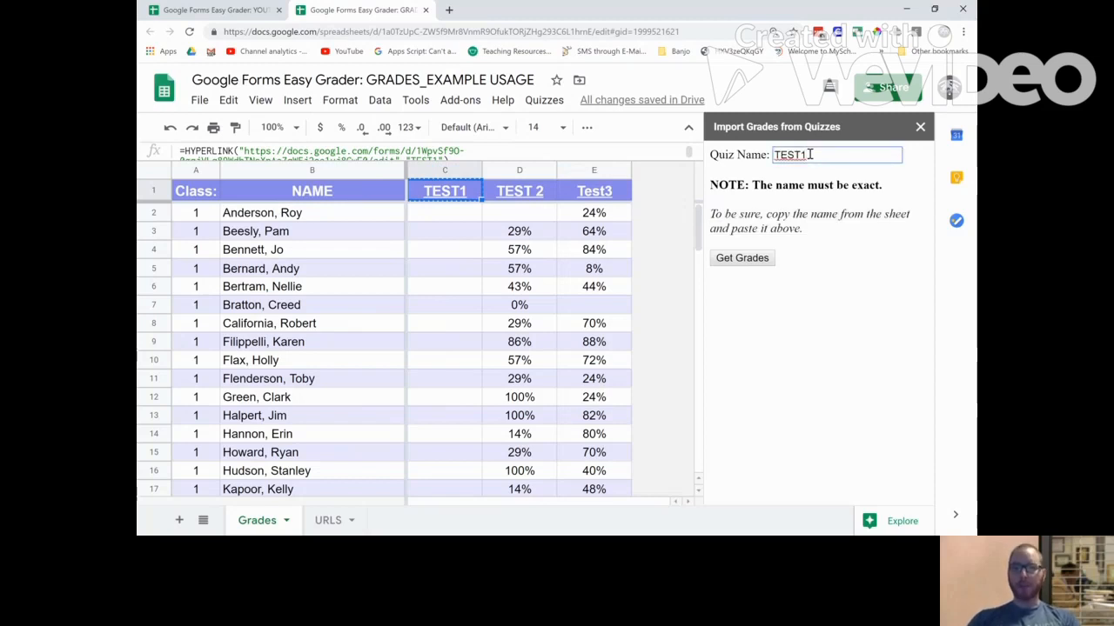
click(762, 259)
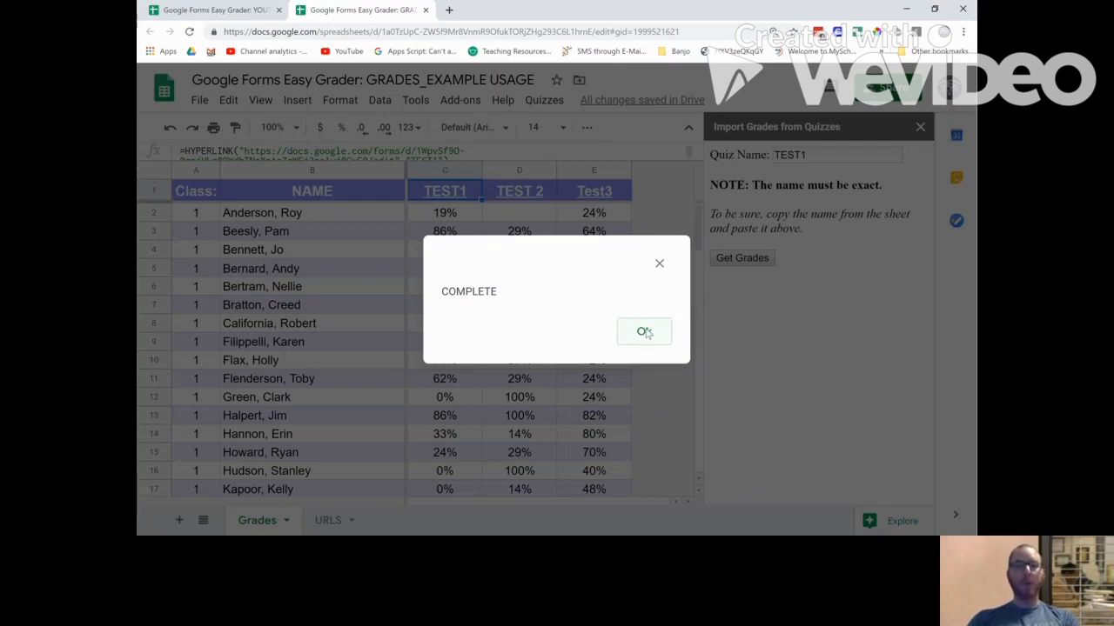
click(643, 331)
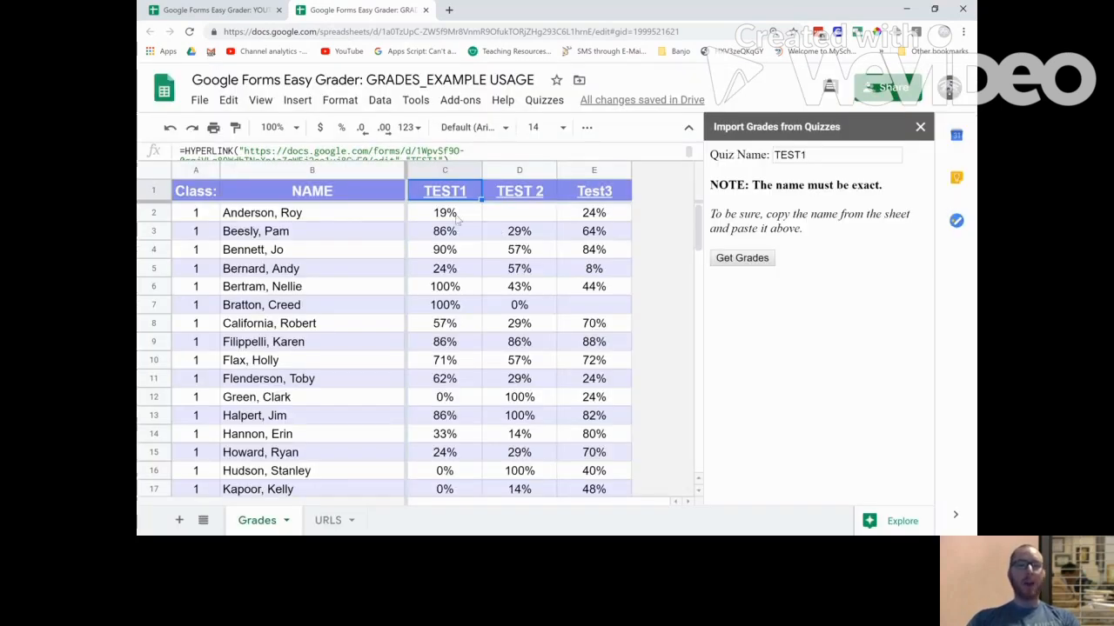
Check the imported TEST1 grades against the student names in the first rows.
click(456, 218)
click(452, 235)
click(449, 257)
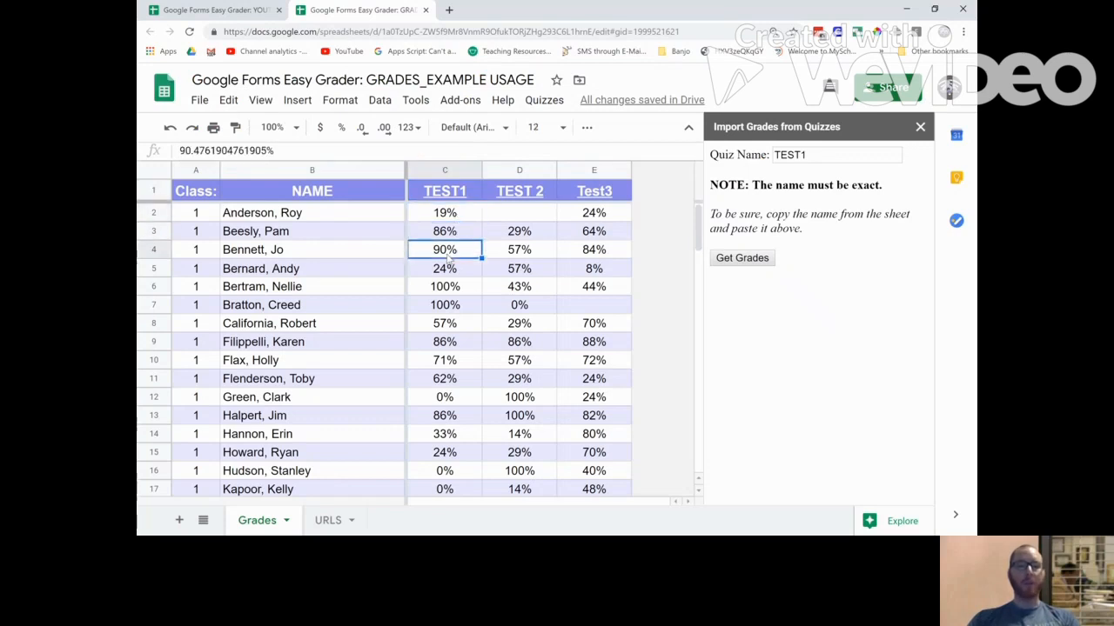
click(447, 273)
click(304, 217)
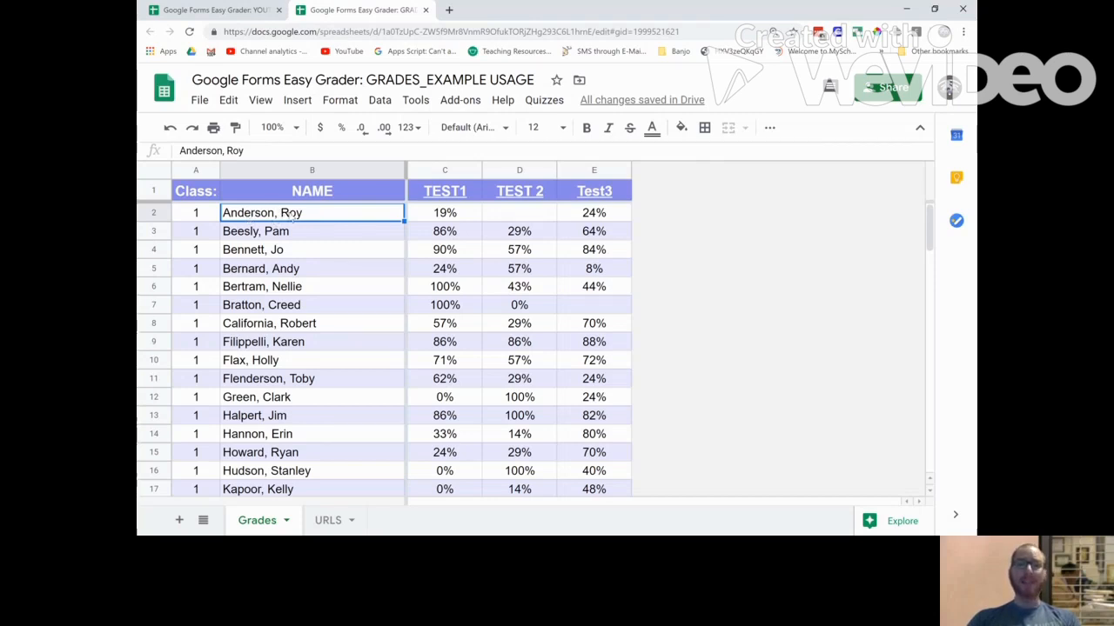
click(452, 218)
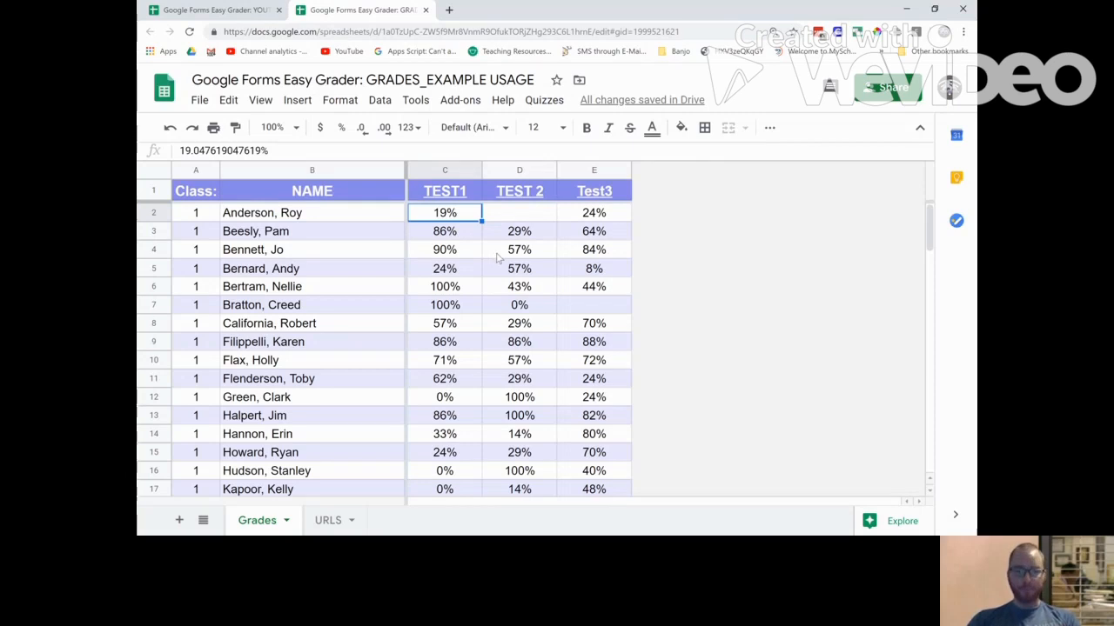
Examine the blank grade cells D2 under TEST 2 and E7 under Test3, and the student name in B2.
click(529, 222)
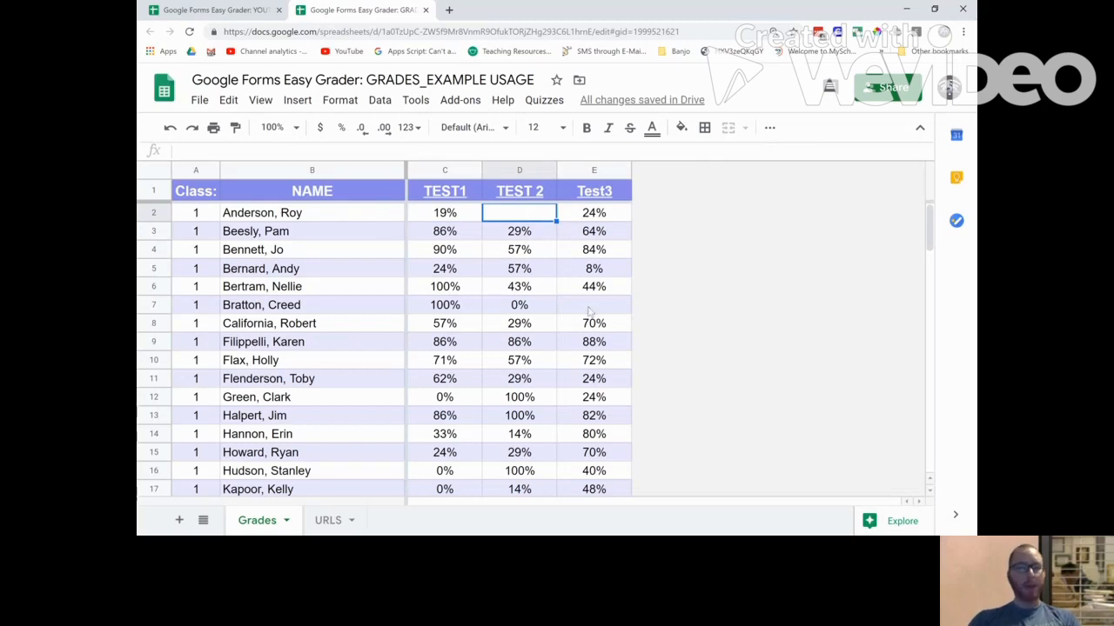
click(592, 309)
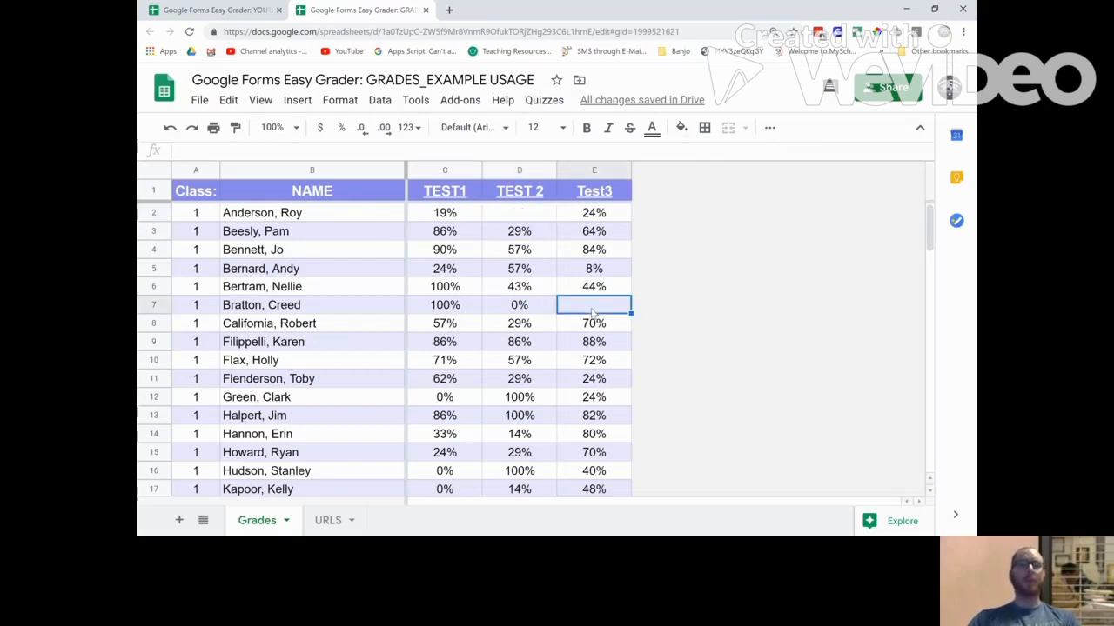
click(532, 215)
click(585, 308)
click(543, 214)
click(588, 310)
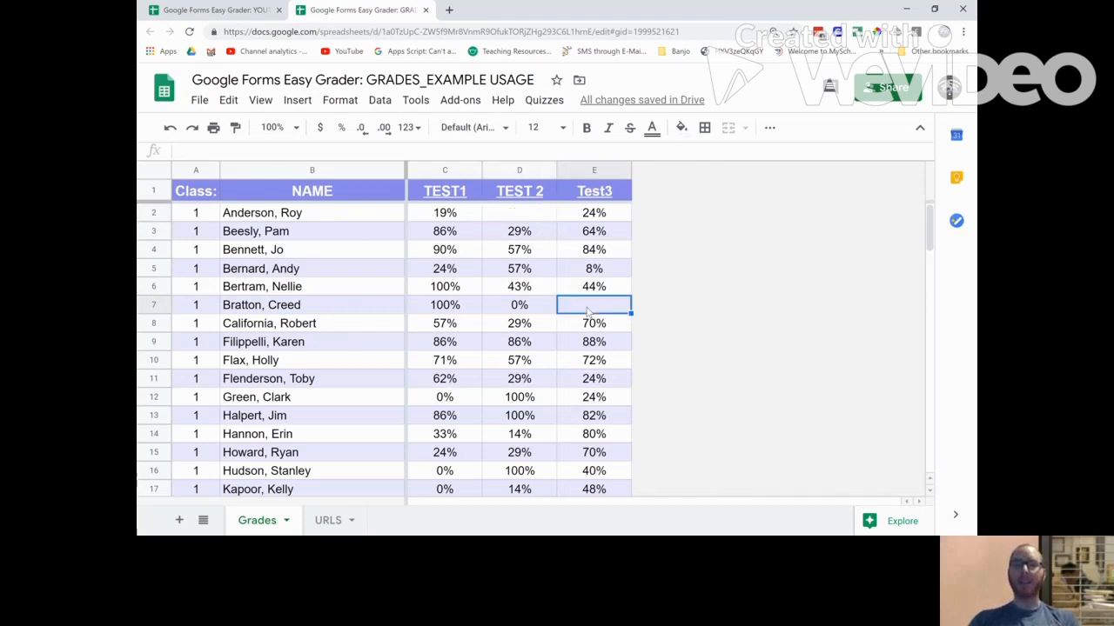
click(548, 218)
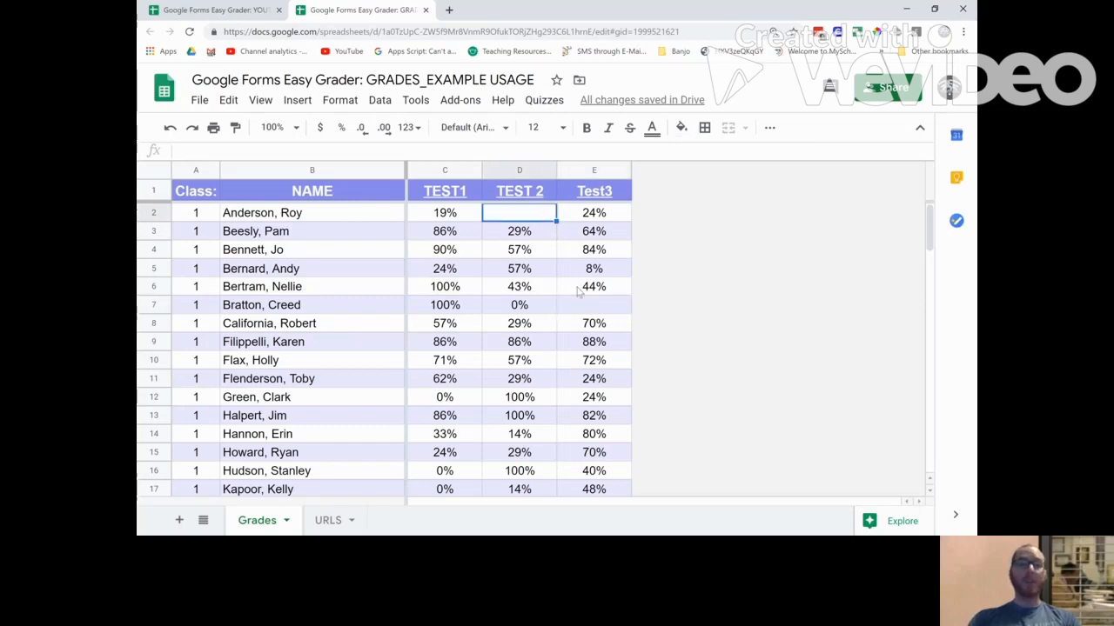
click(582, 305)
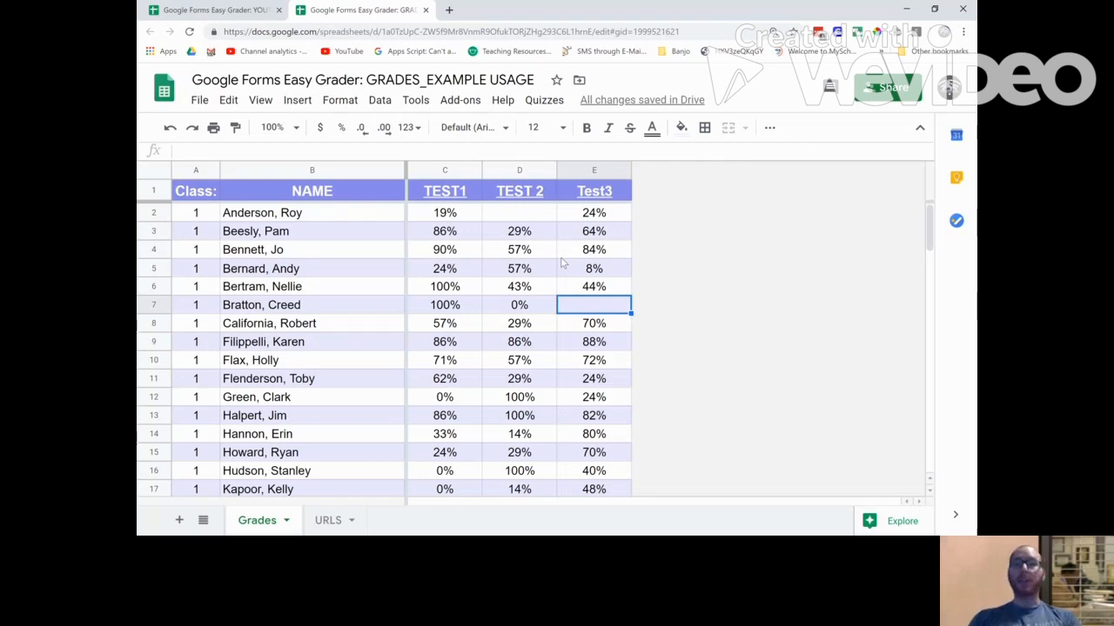
click(310, 218)
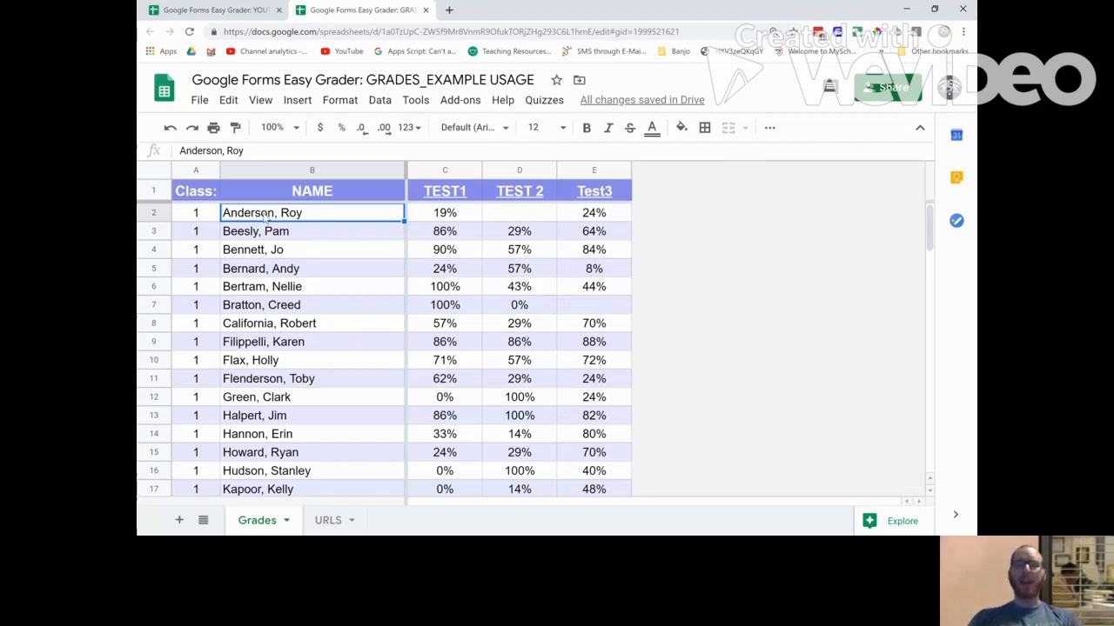
Create a new quiz titled "Quiz 1" with the Quizzes Create command and open its form for editing.
click(543, 101)
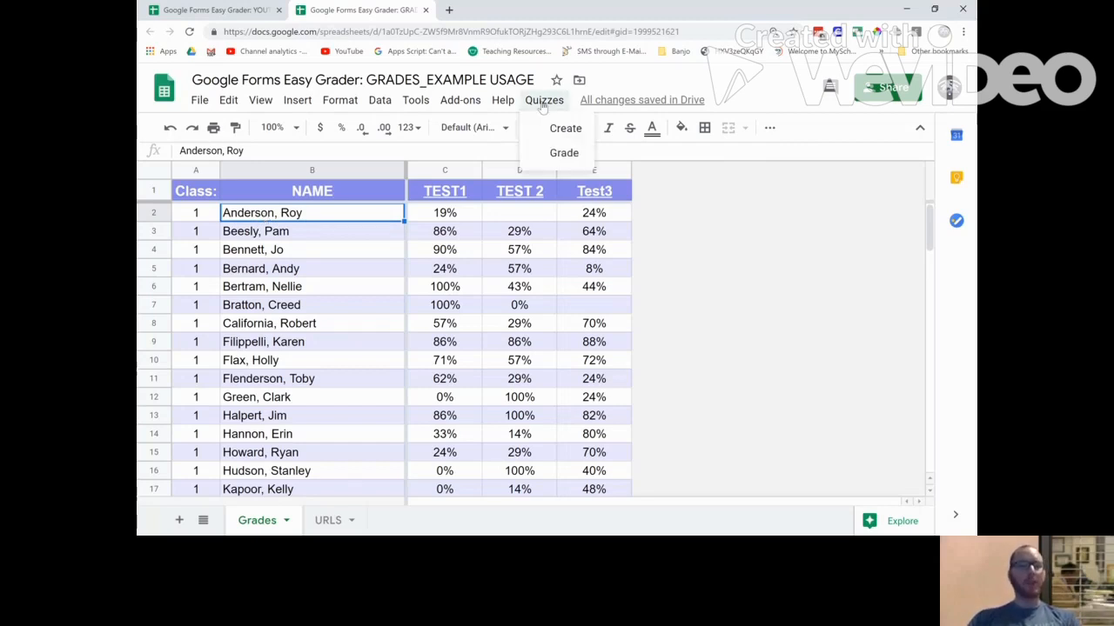
click(579, 132)
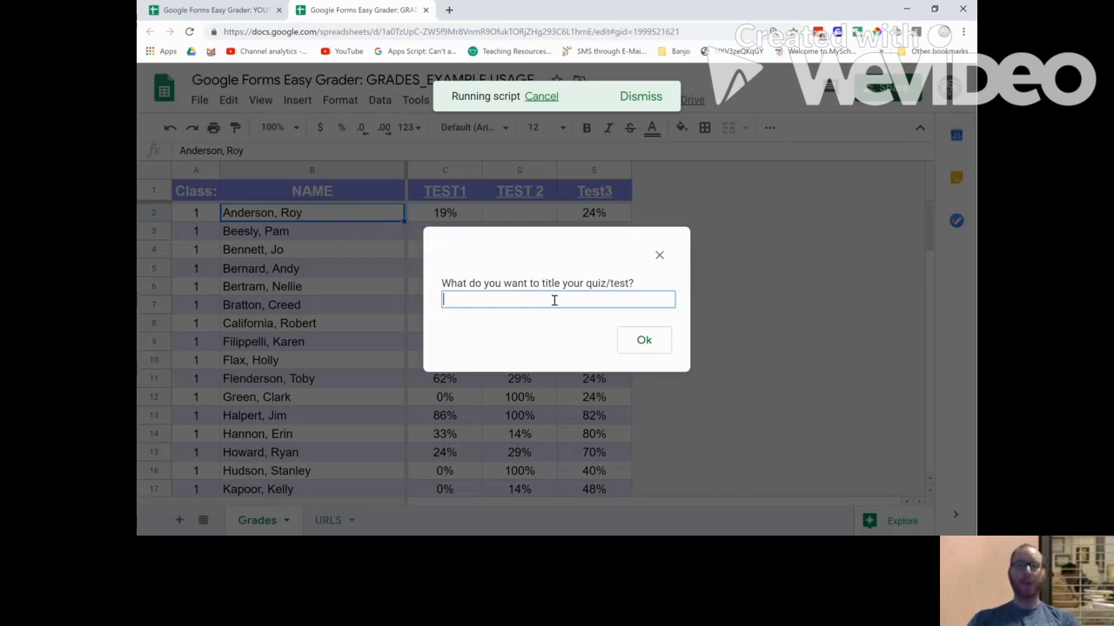
text(Quiz 1)
click(644, 341)
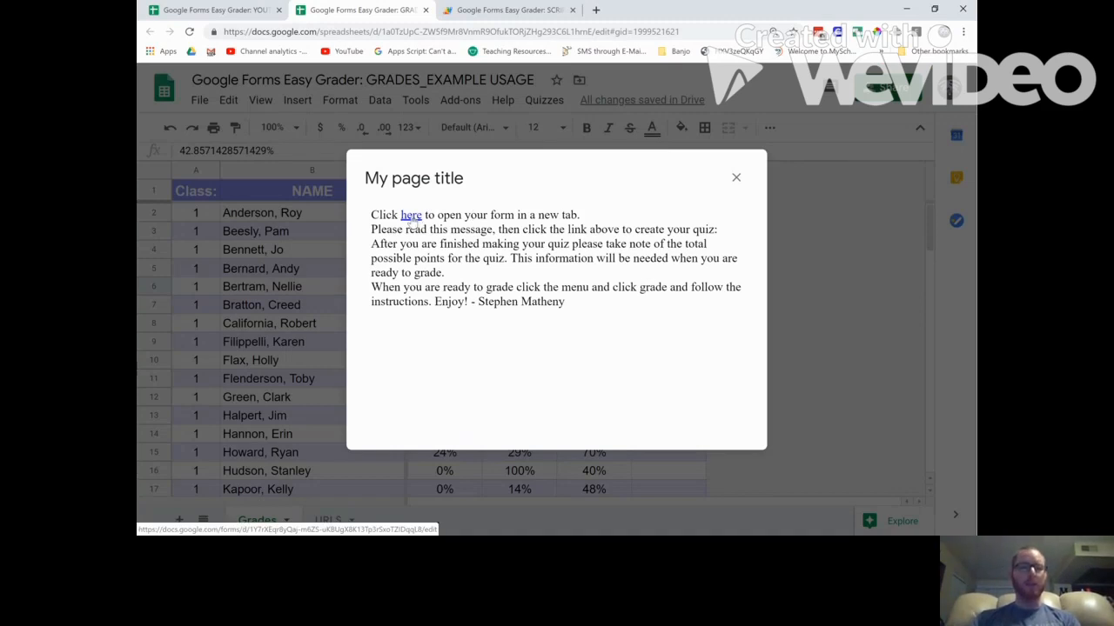
click(412, 218)
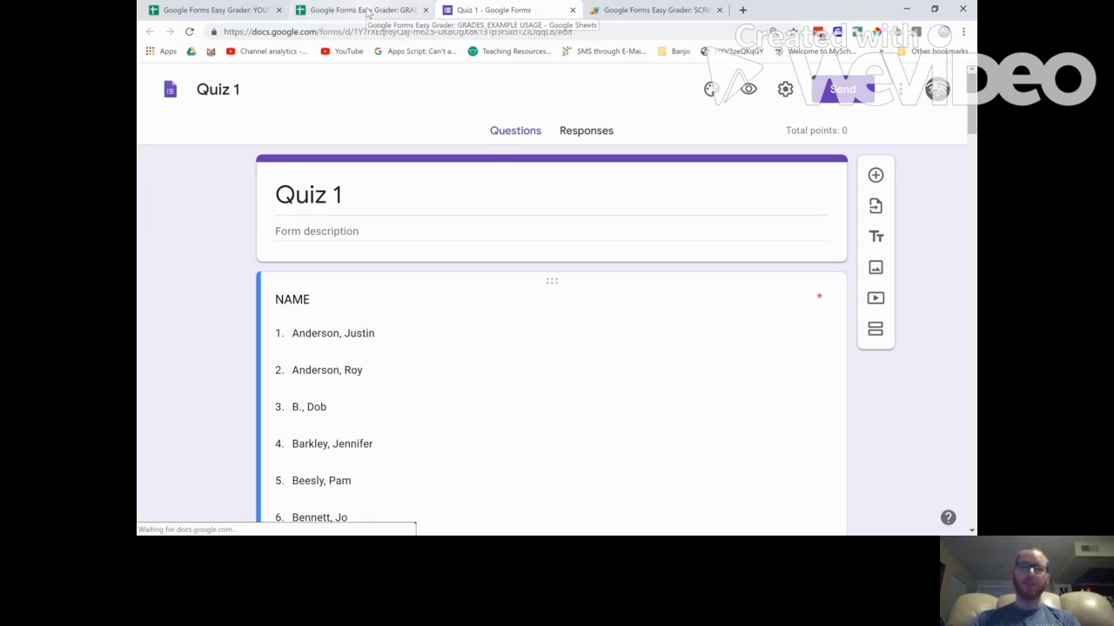
Review the NAME question's student list in the Quiz 1 form editor and in the form preview's dropdown.
click(971, 145)
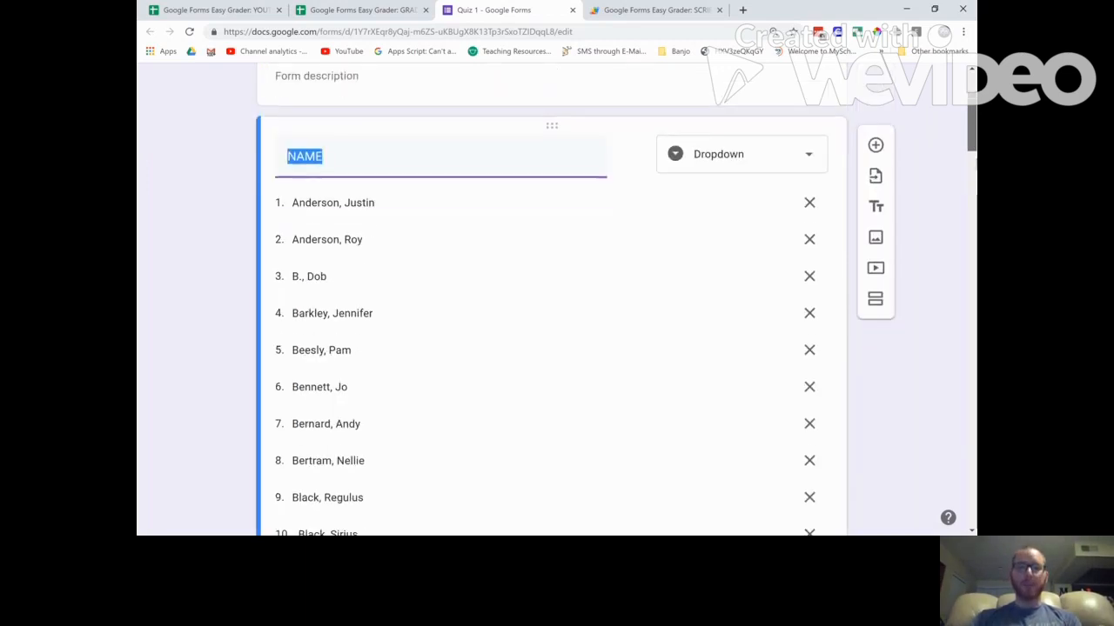
scroll(557, 296, down, 1)
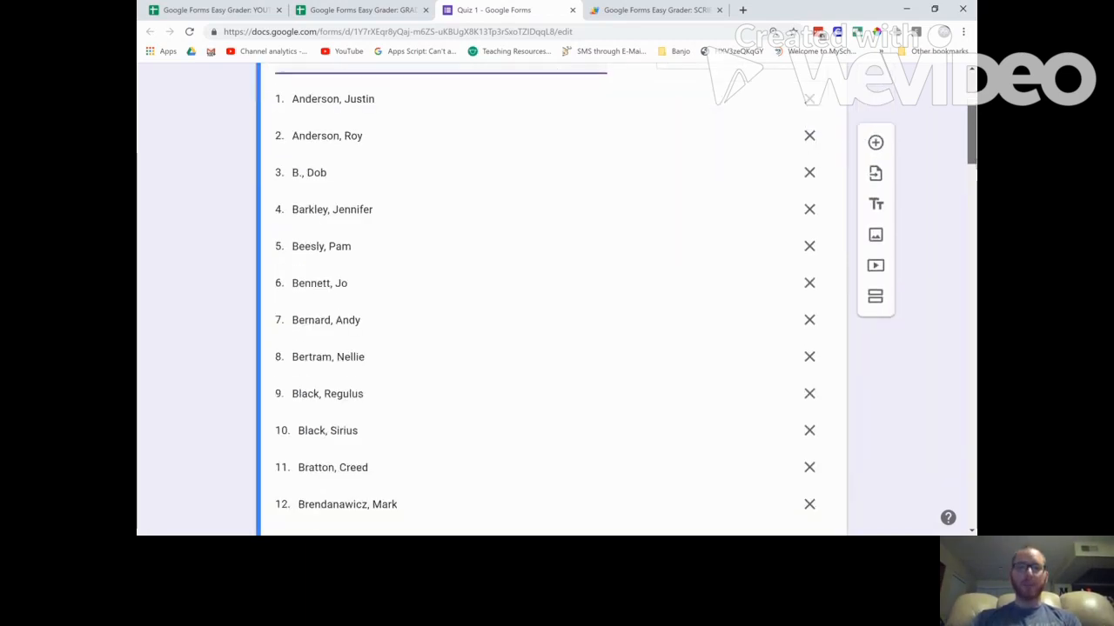
scroll(557, 296, up, 2)
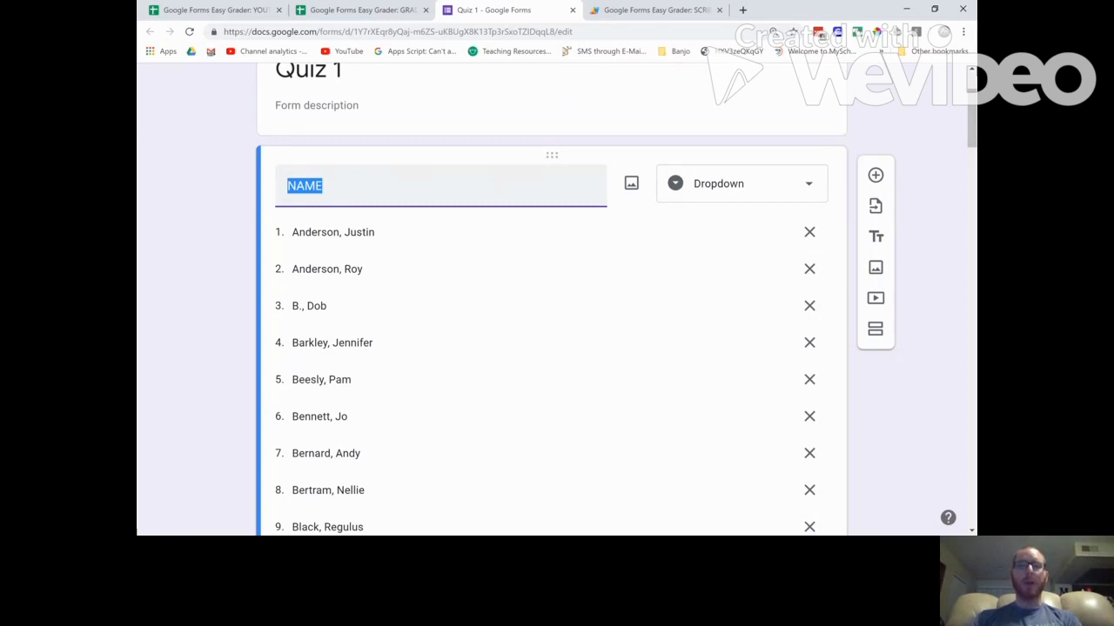
drag(974, 112, 974, 98)
click(749, 91)
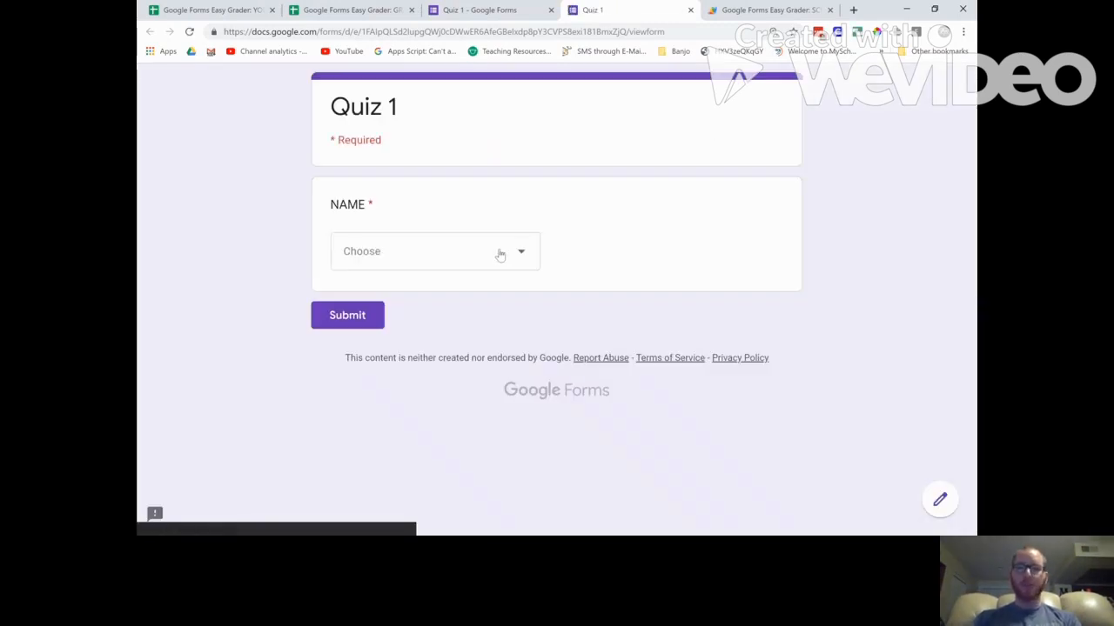
click(521, 264)
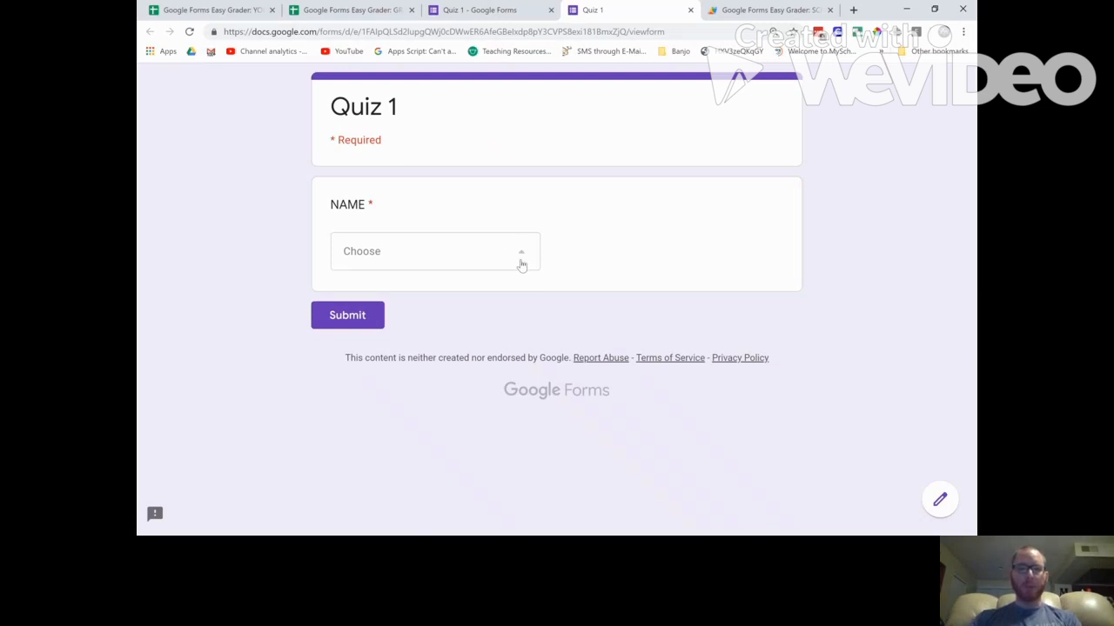
scroll(435, 303, down, 2)
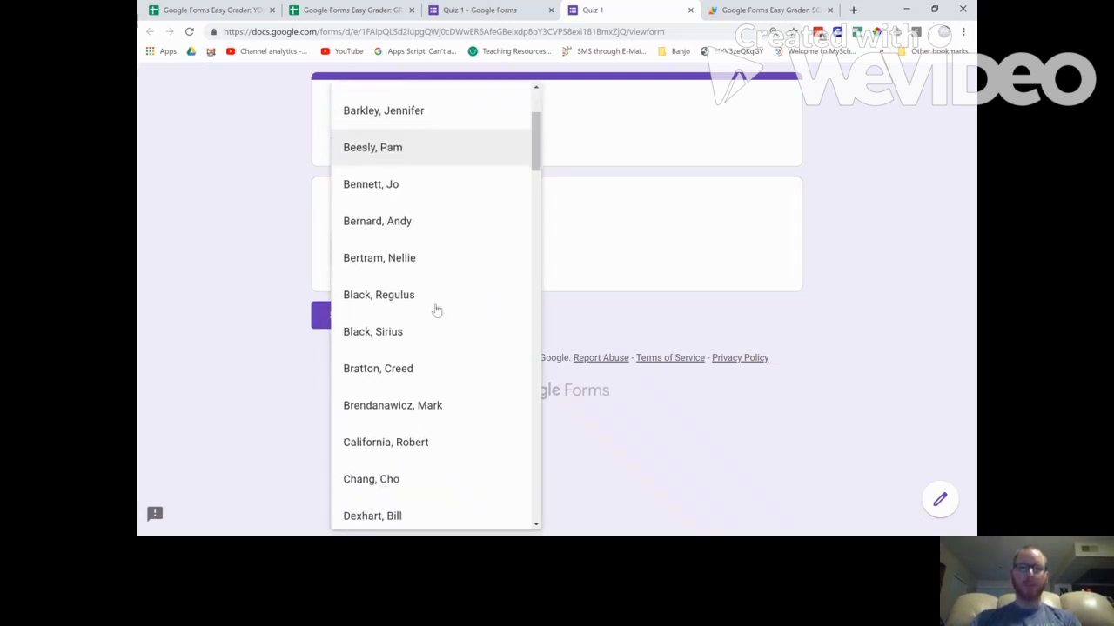
Browse the student names in the preview's NAME dropdown and choose a student whose surname starts with S.
scroll(437, 311, down, 10)
scroll(437, 310, down, 2)
scroll(436, 310, up, 5)
scroll(437, 310, up, 6)
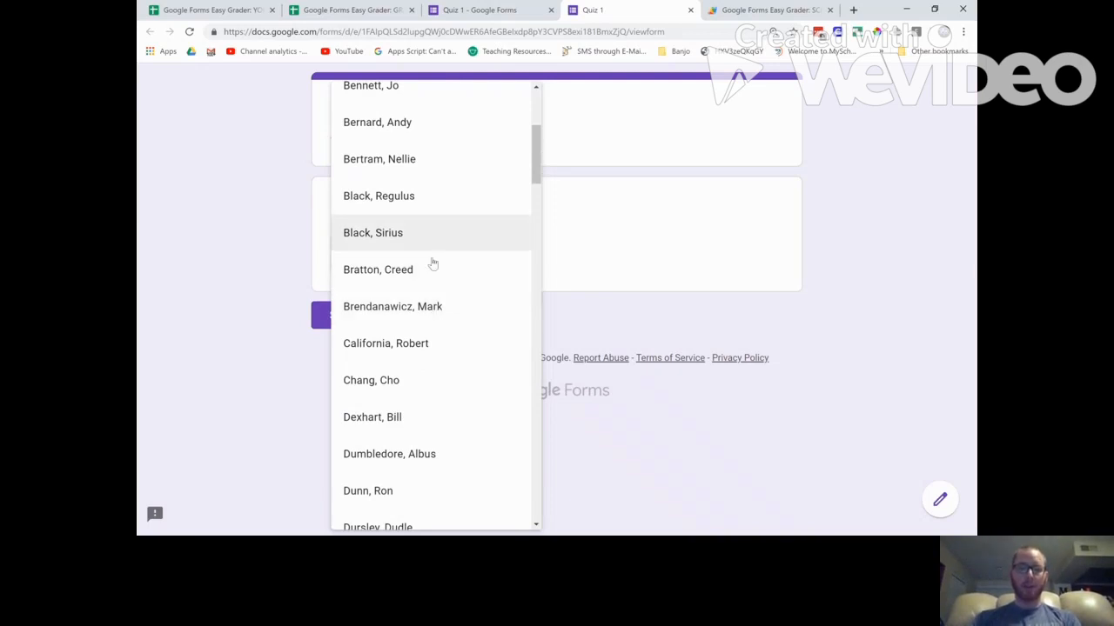
scroll(433, 263, down, 15)
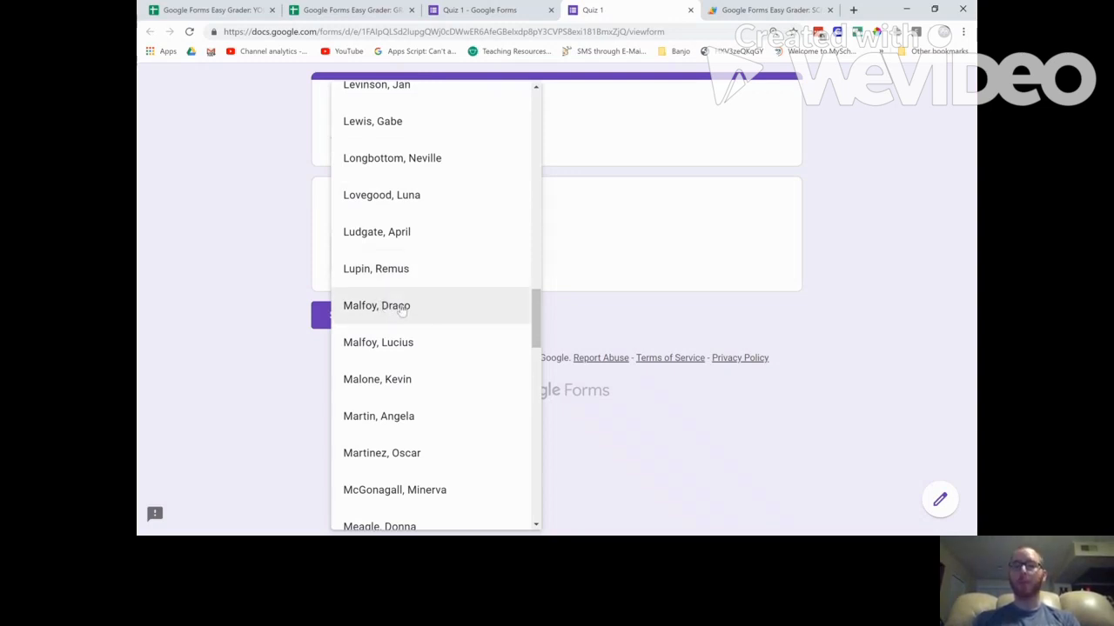
scroll(401, 310, down, 1)
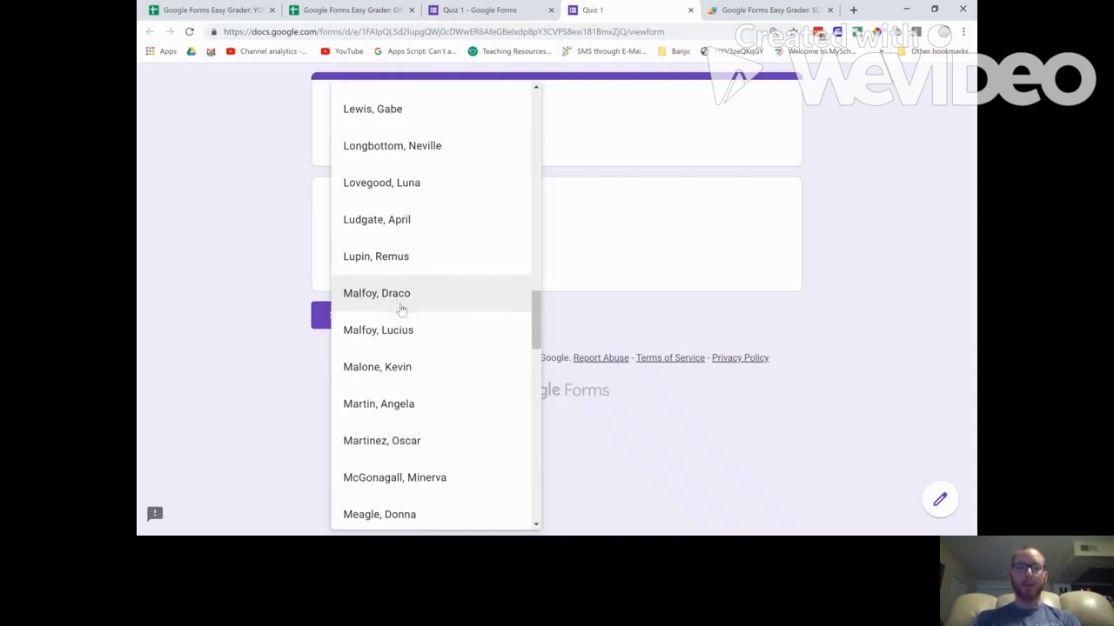
scroll(401, 309, up, 2)
scroll(401, 309, down, 5)
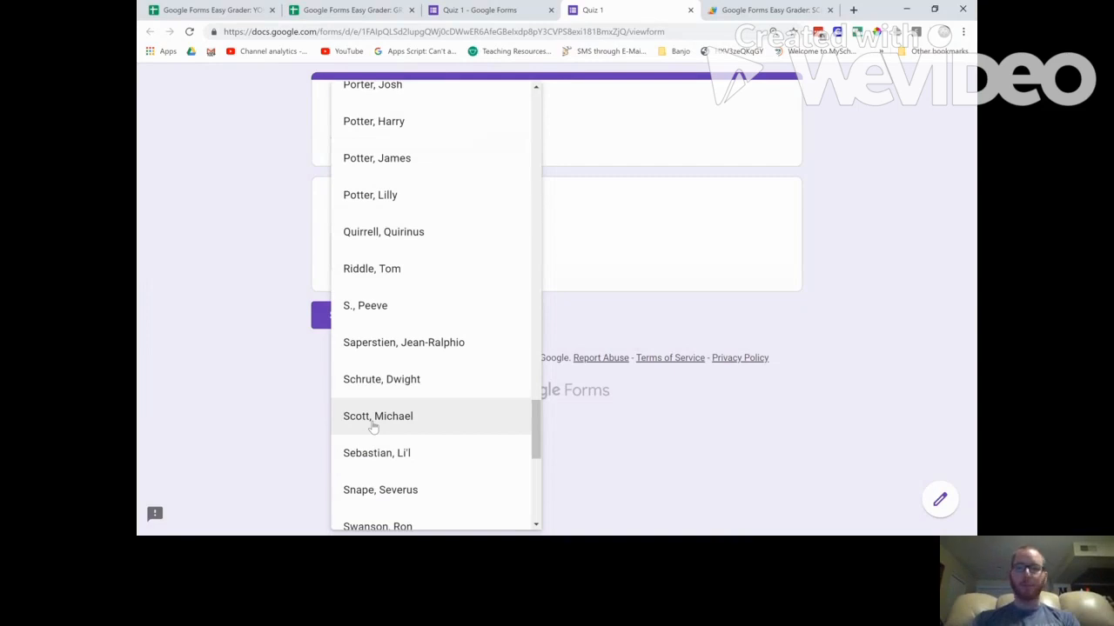
click(374, 419)
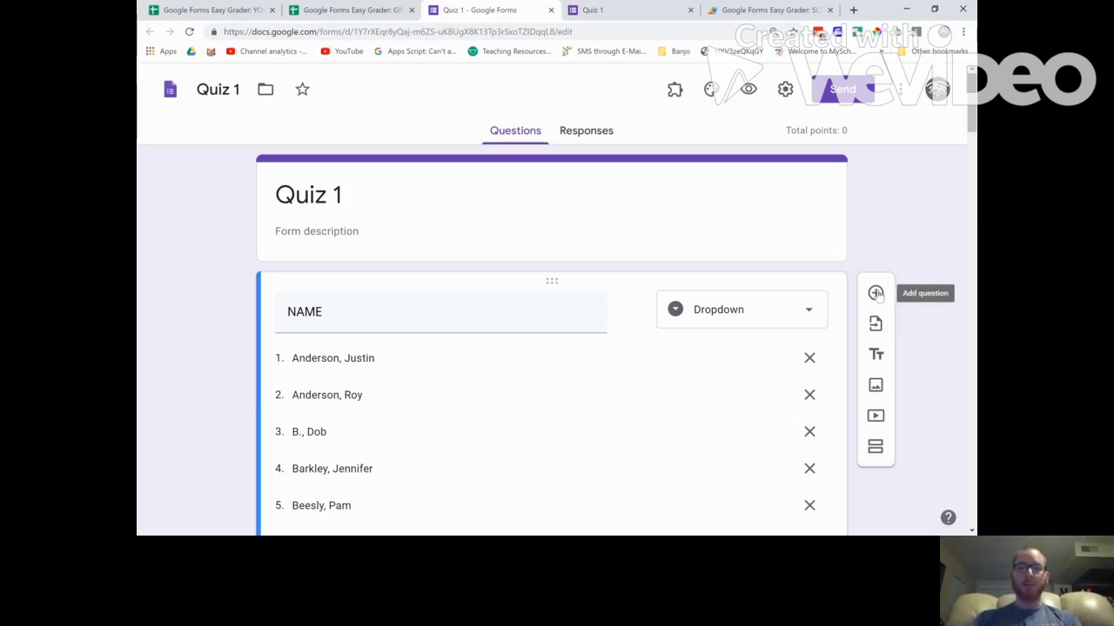
Add a short-answer question titled "4+4" to the Quiz 1 form.
click(876, 294)
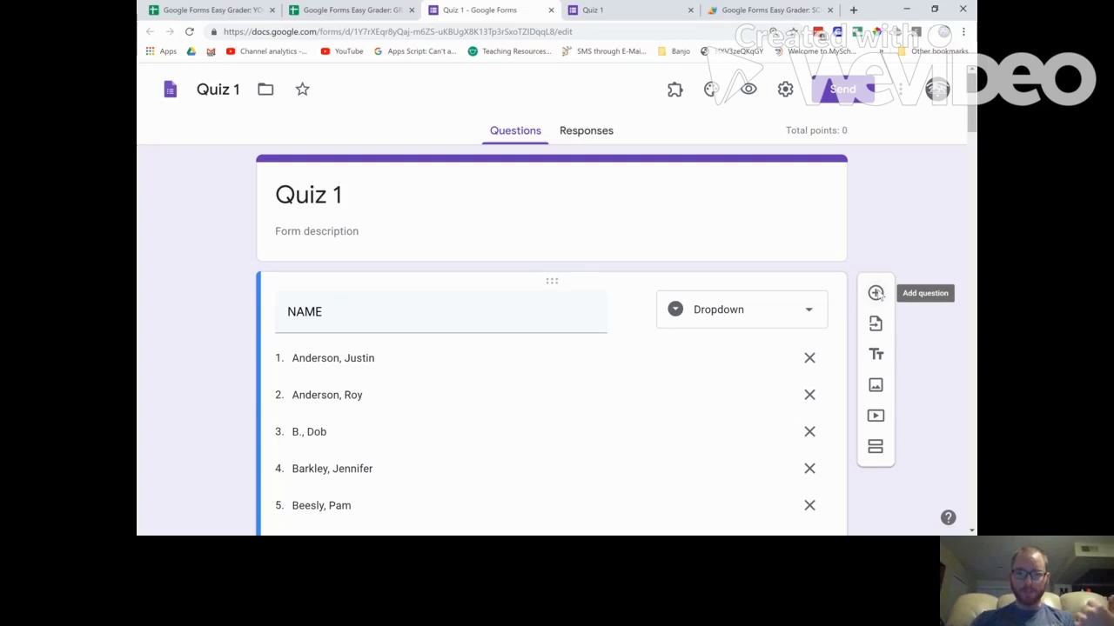
text(Quest)
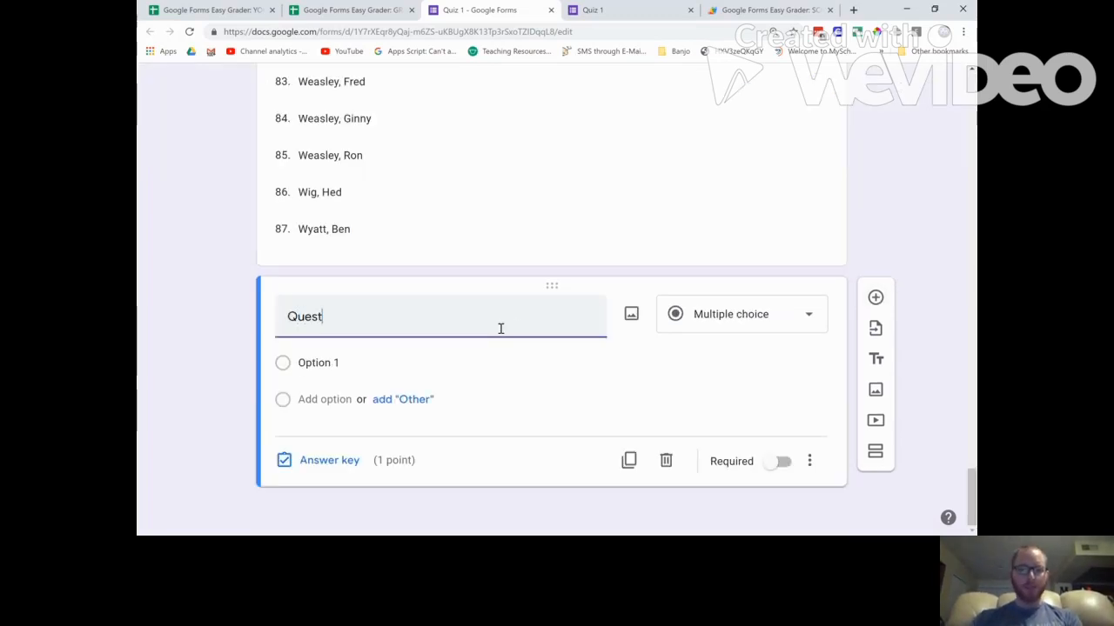
key(ctrl+a)
text(4+4)
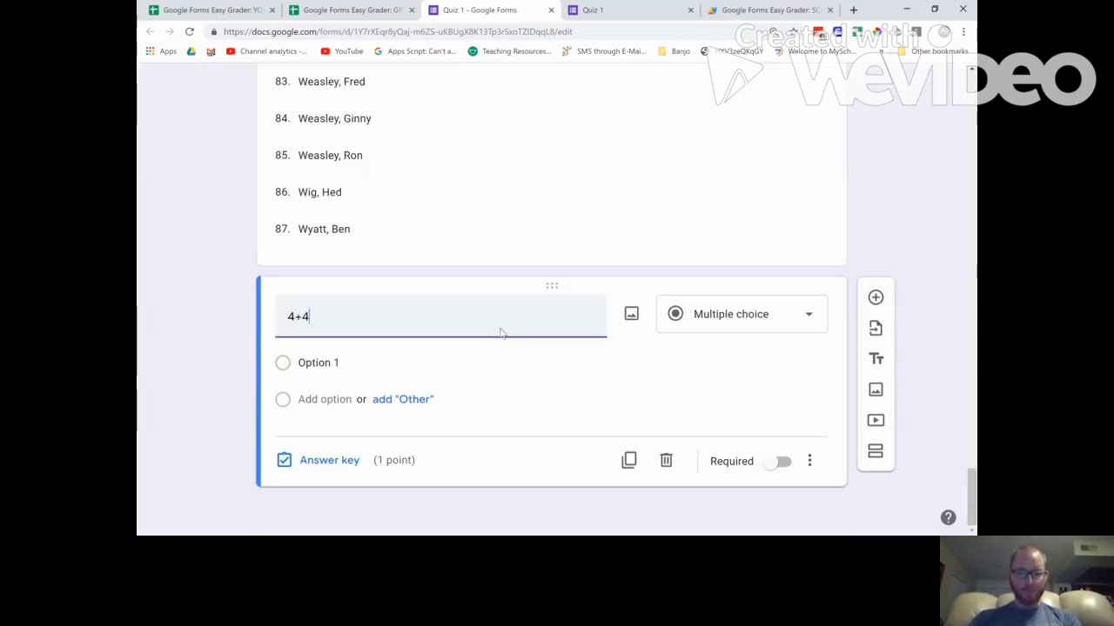
click(720, 322)
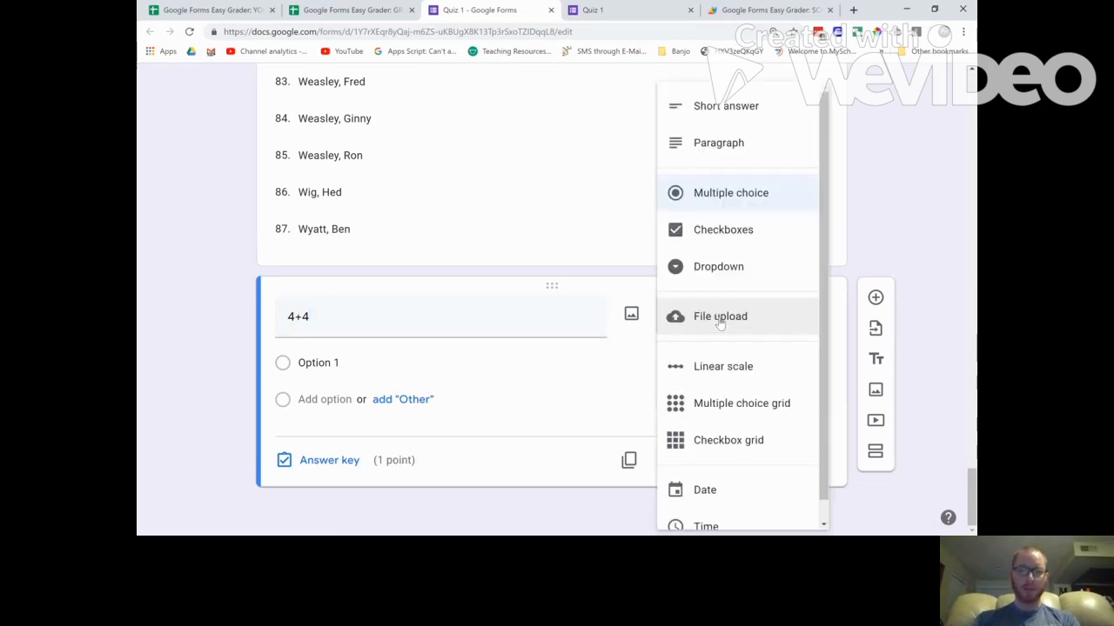
click(729, 118)
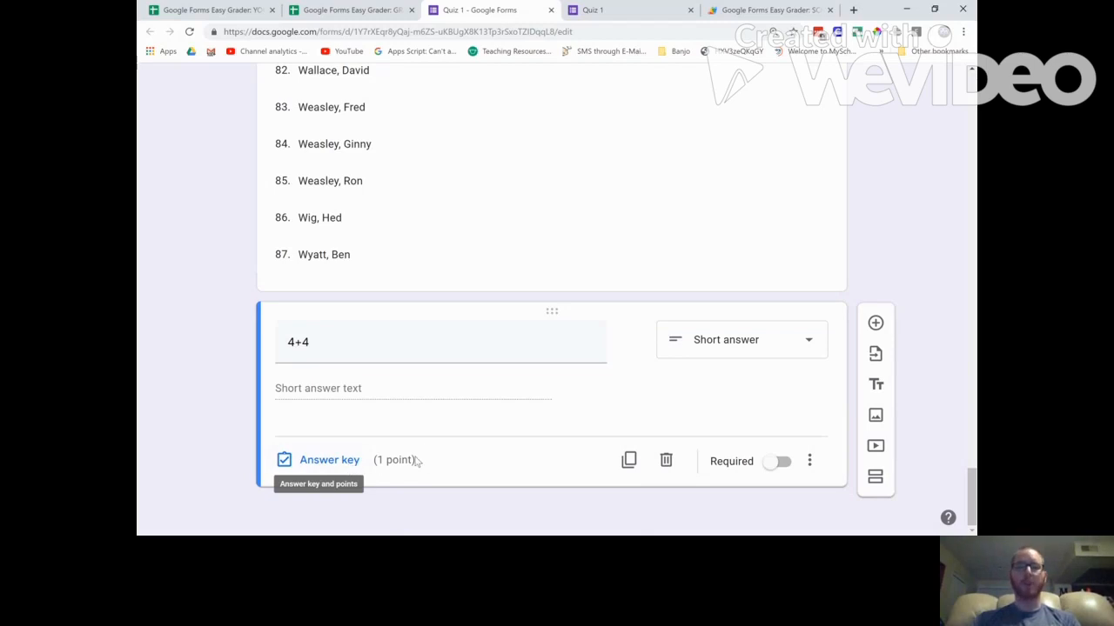
In the answer key of the 4+4 question, enter 8 as the correct answer and mark all other answers incorrect.
drag(419, 462, 376, 466)
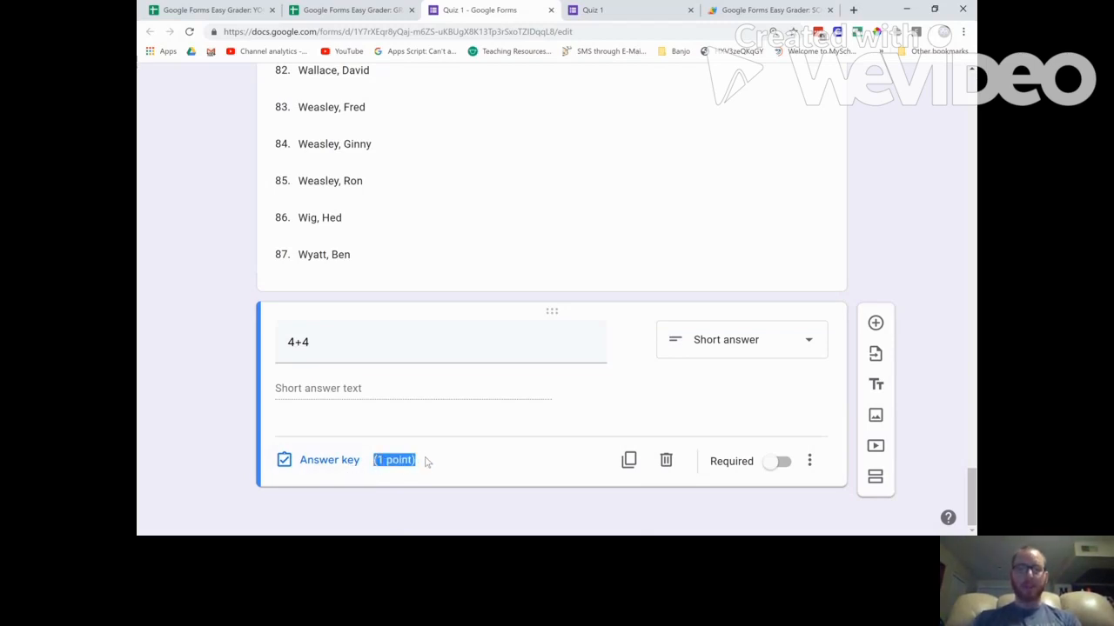
click(409, 465)
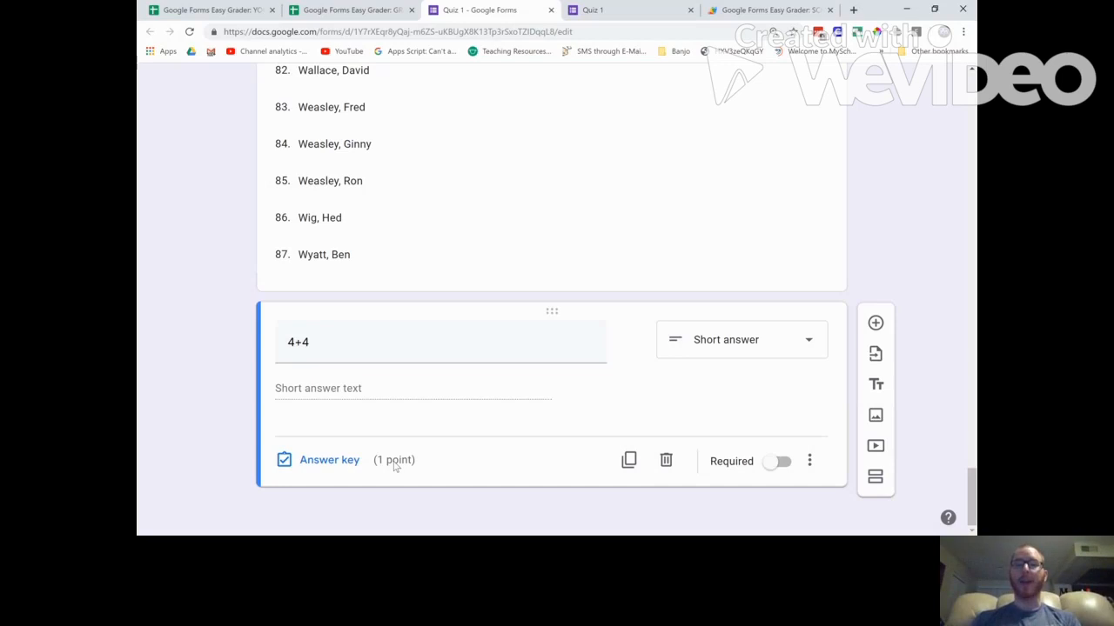
click(348, 461)
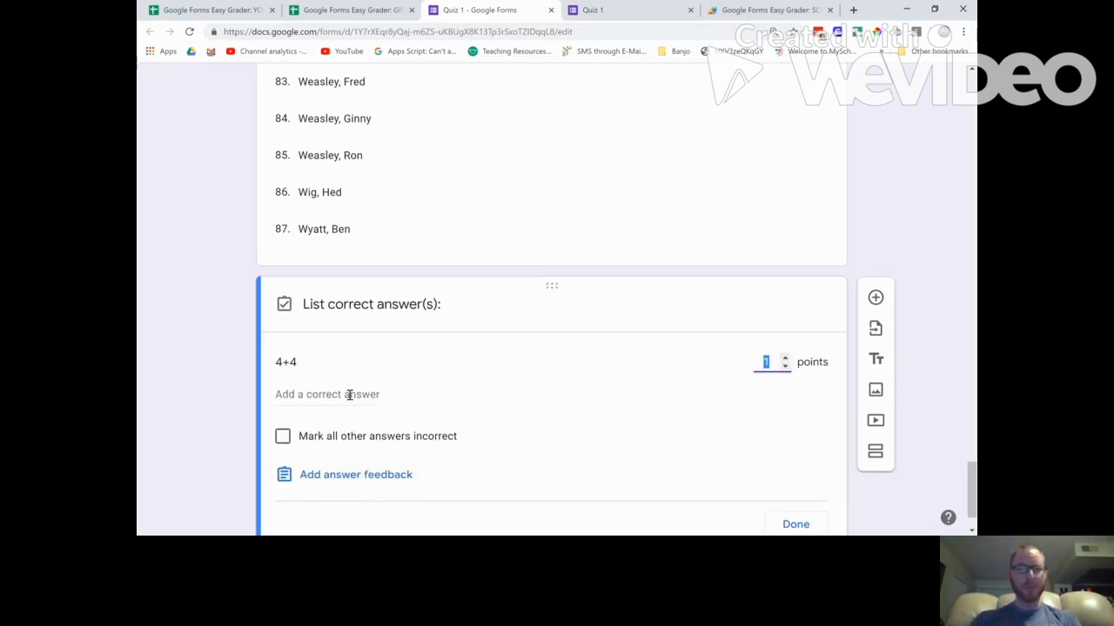
click(351, 398)
text(8)
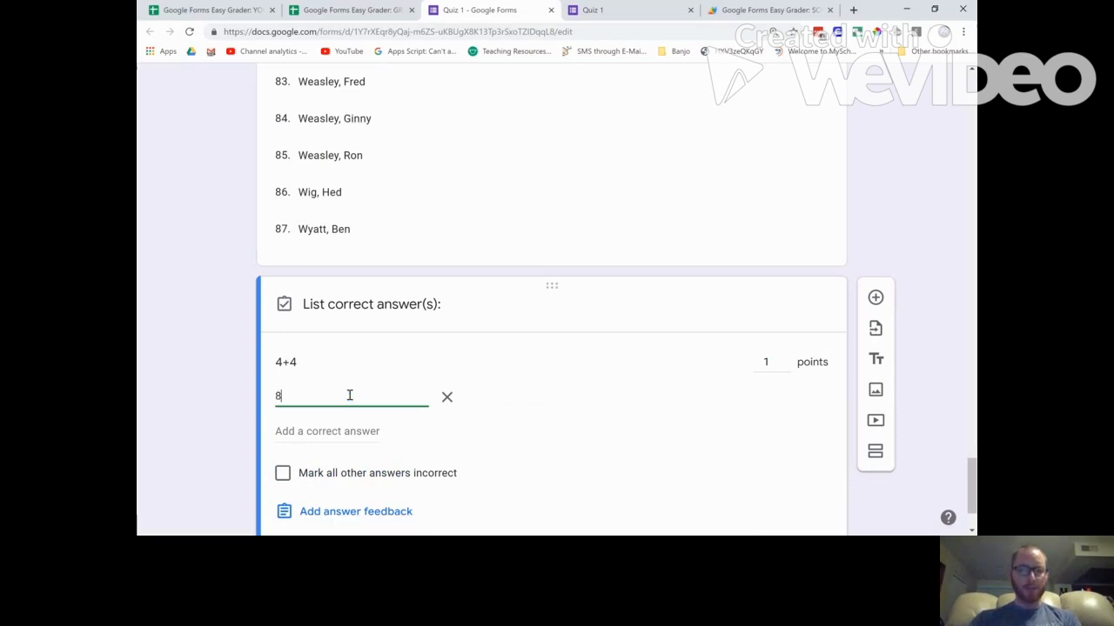
scroll(232, 415, down, 1)
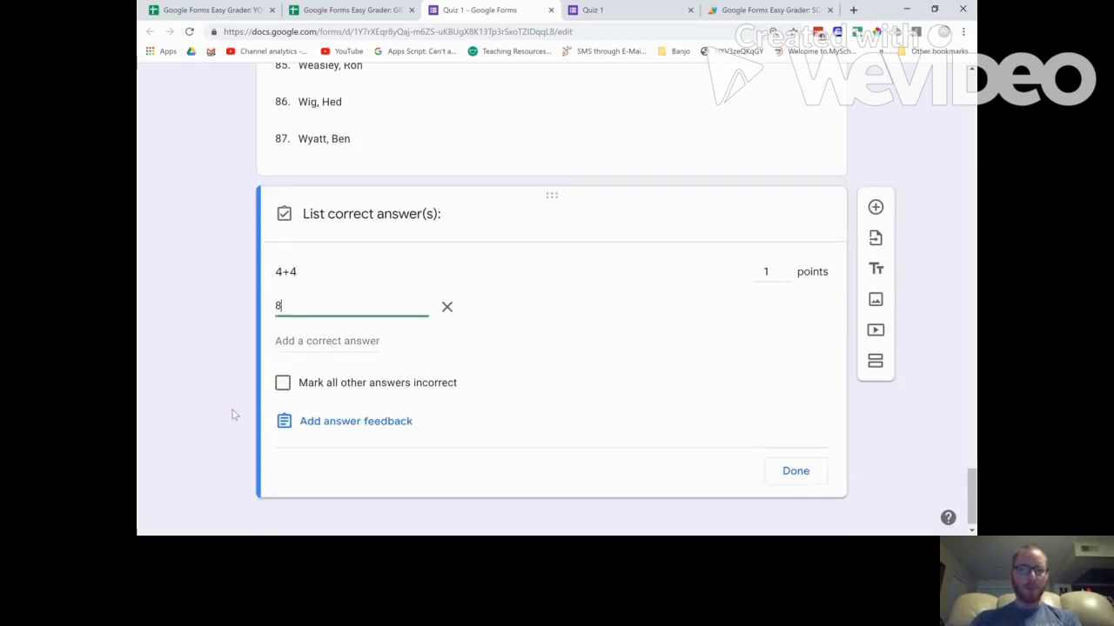
click(284, 374)
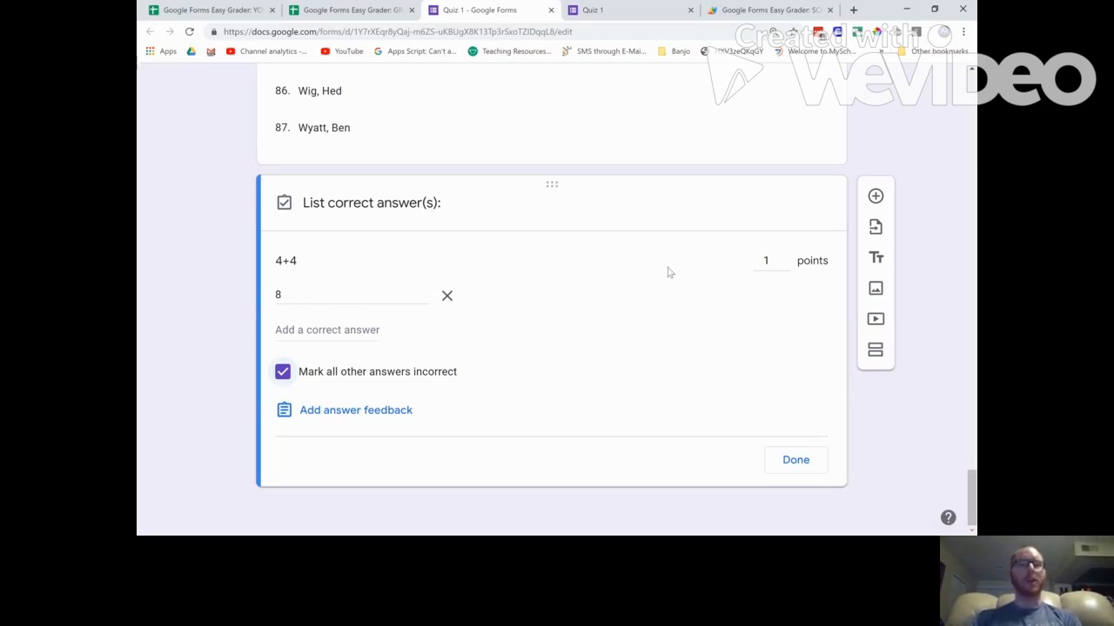
Add a multiple-choice question titled "Which grow on trees?" below the 4+4 question.
click(877, 197)
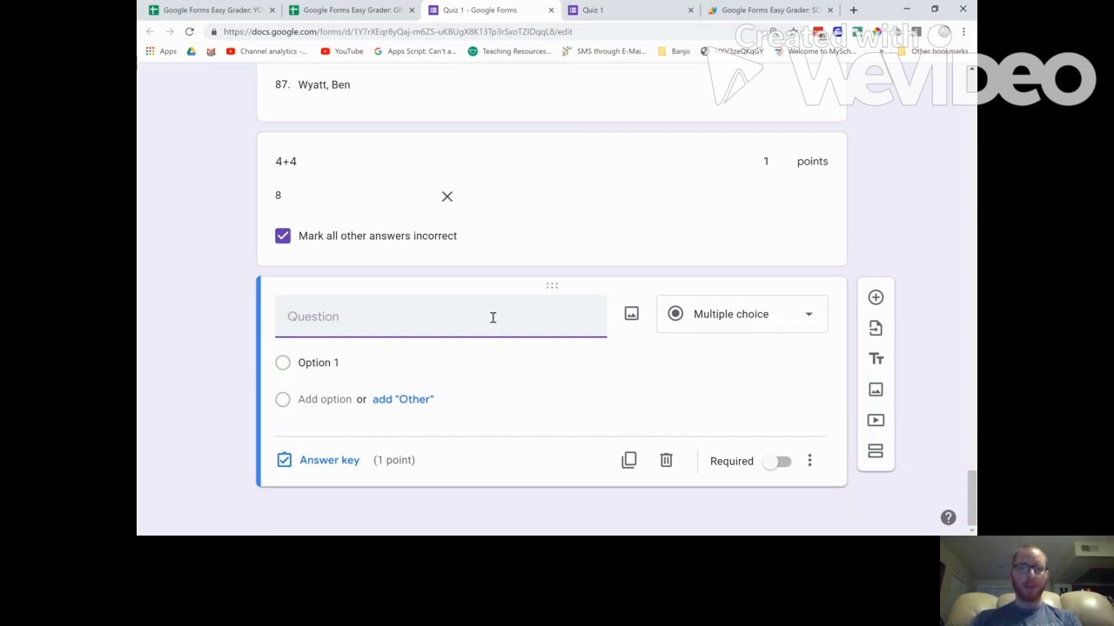
text(Which grow)
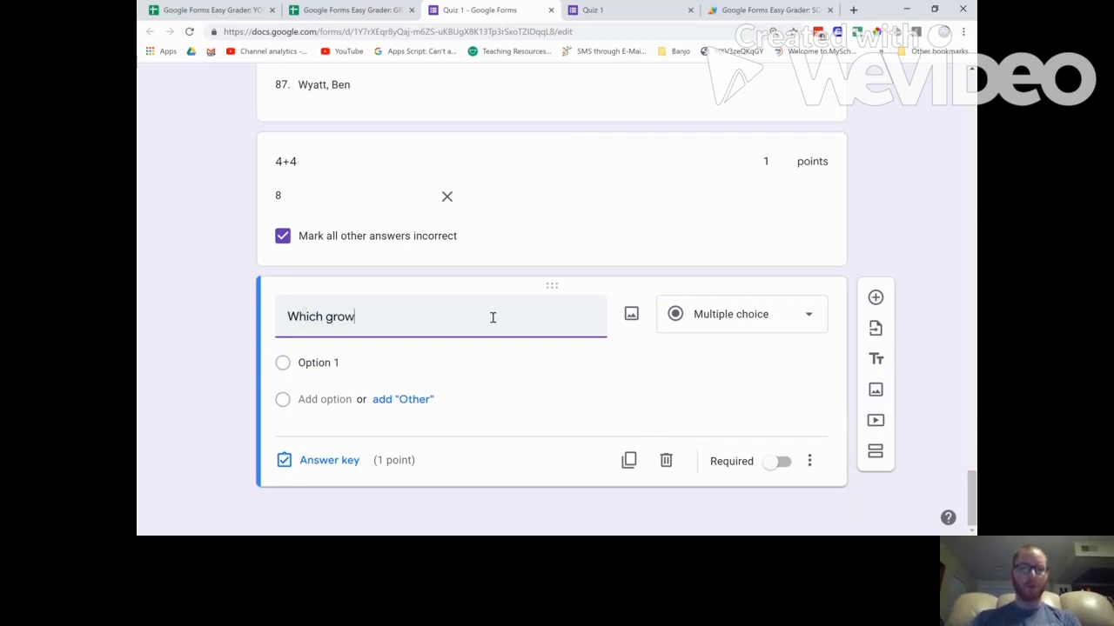
text(s on)
key(BackSpace)
key(BackSpace)
key(BackSpace)
key(BackSpace)
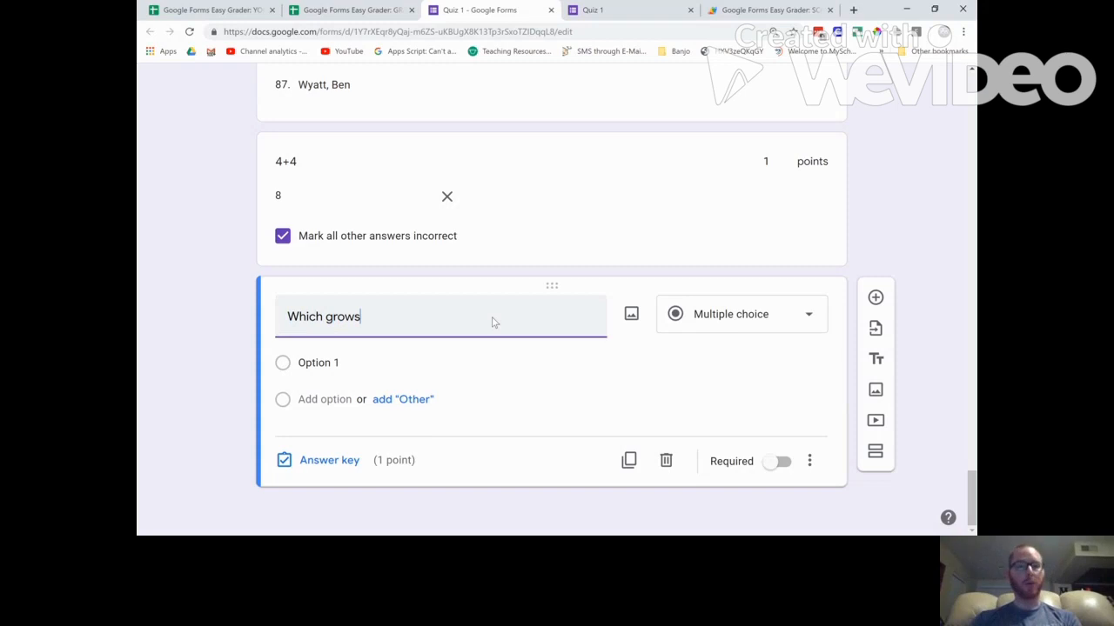
text(on trees?)
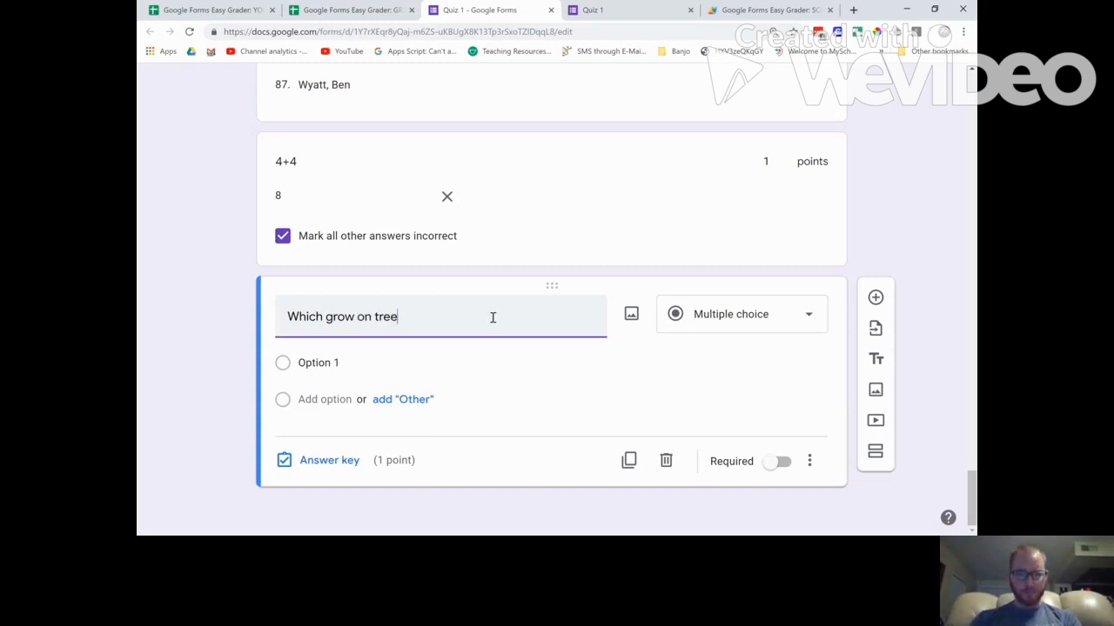
Give the trees question the options Apples and Carrots, and set Apples as its correct answer.
click(387, 361)
text(Apples)
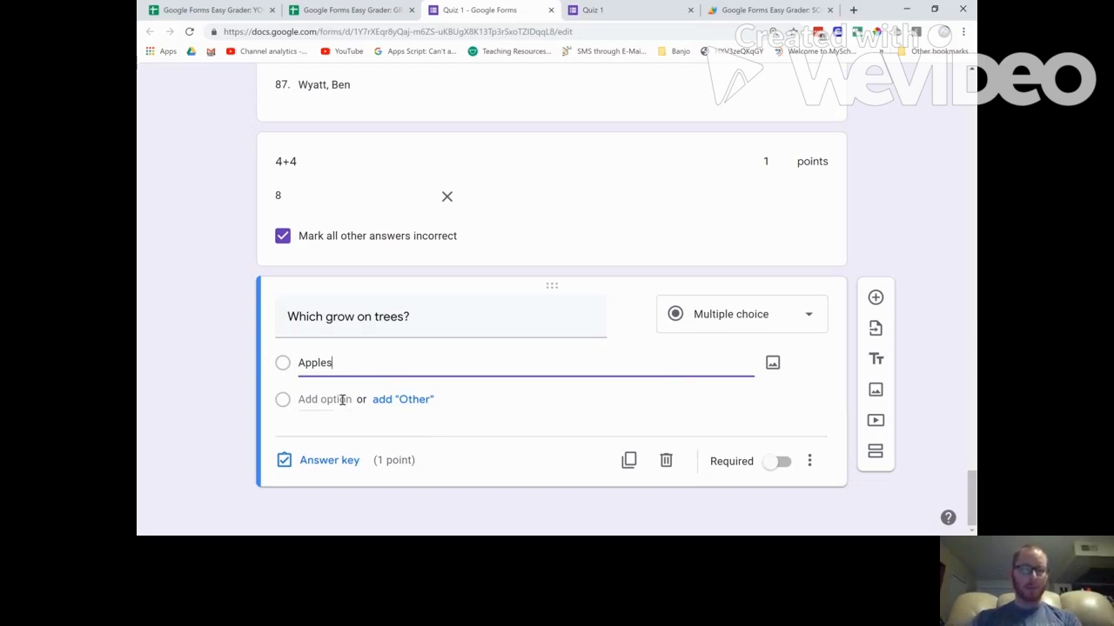
click(341, 400)
text(Carrots)
click(322, 497)
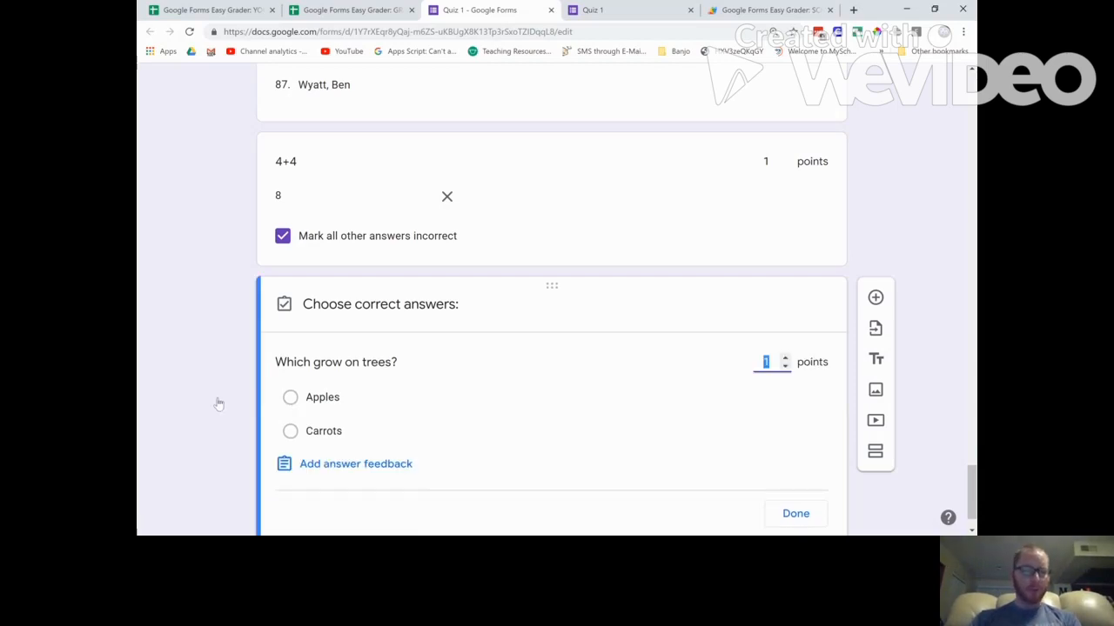
click(290, 396)
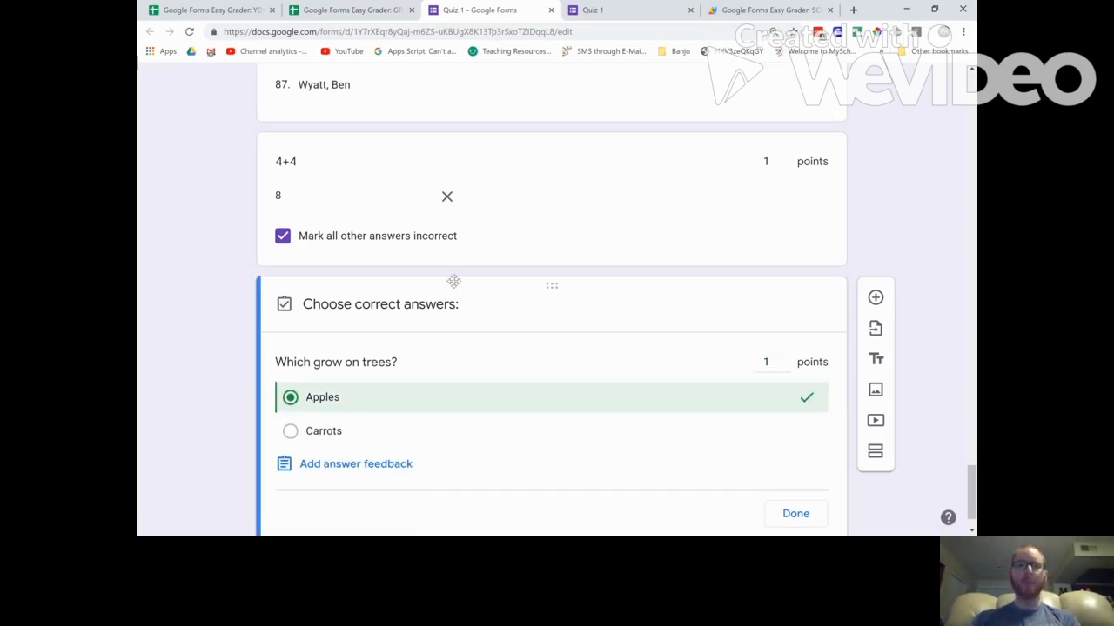
Open a new preview of the Quiz 1 form and choose the third listed student for NAME.
scroll(453, 282, up, 20)
scroll(454, 283, up, 15)
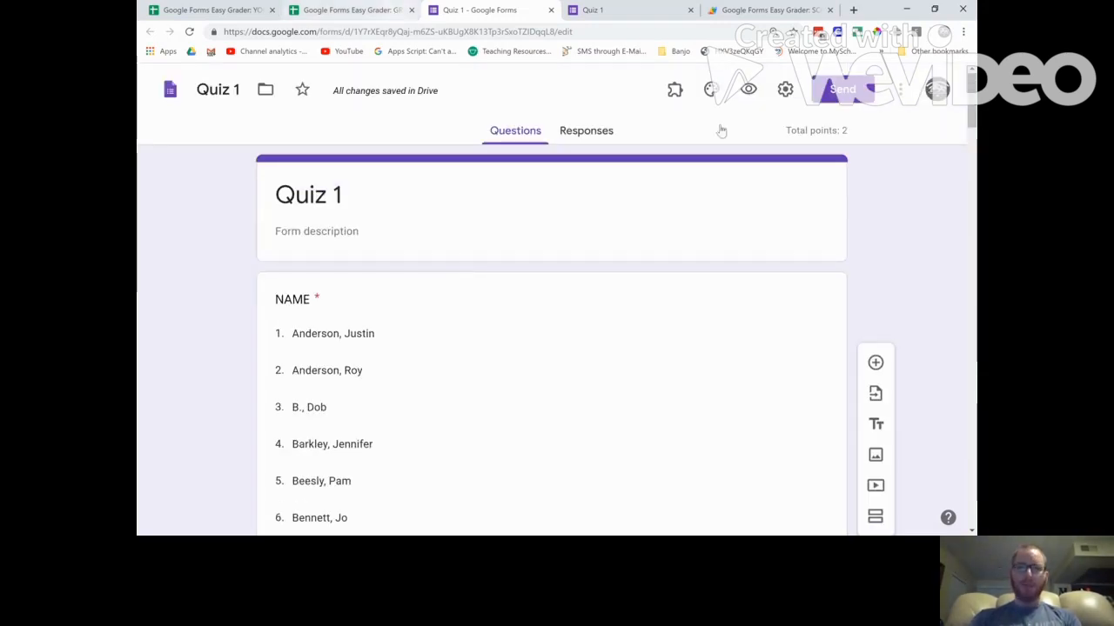
click(750, 99)
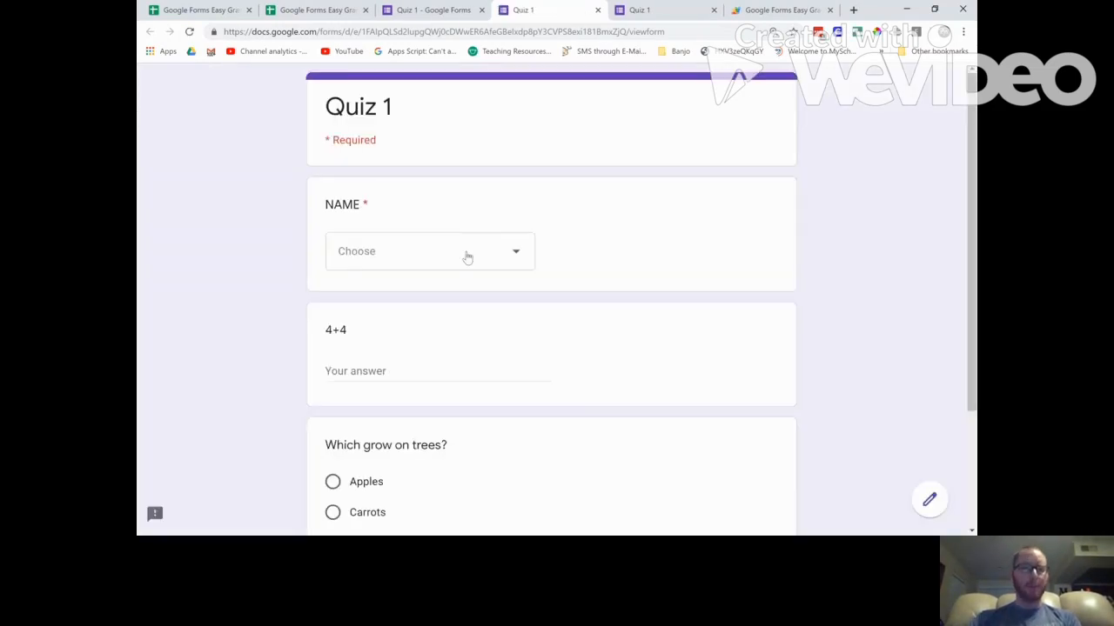
click(467, 257)
click(415, 241)
Answer the 4+4 question with 7 and the trees question with Apples, and submit the response.
click(376, 371)
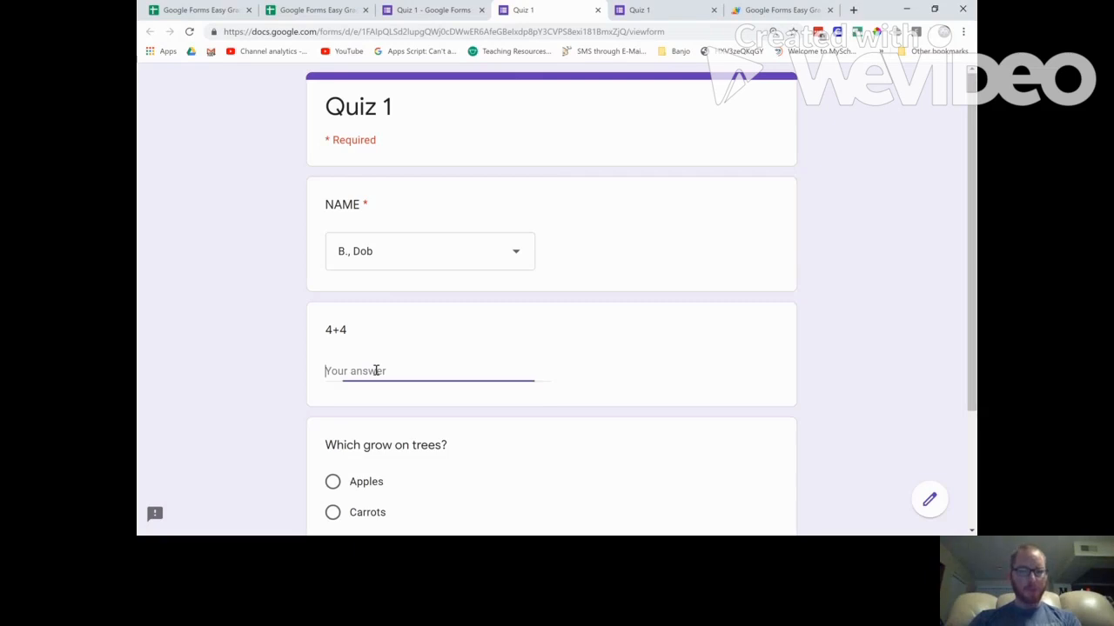
text(8)
key(BackSpace)
text(7)
scroll(376, 370, down, 2)
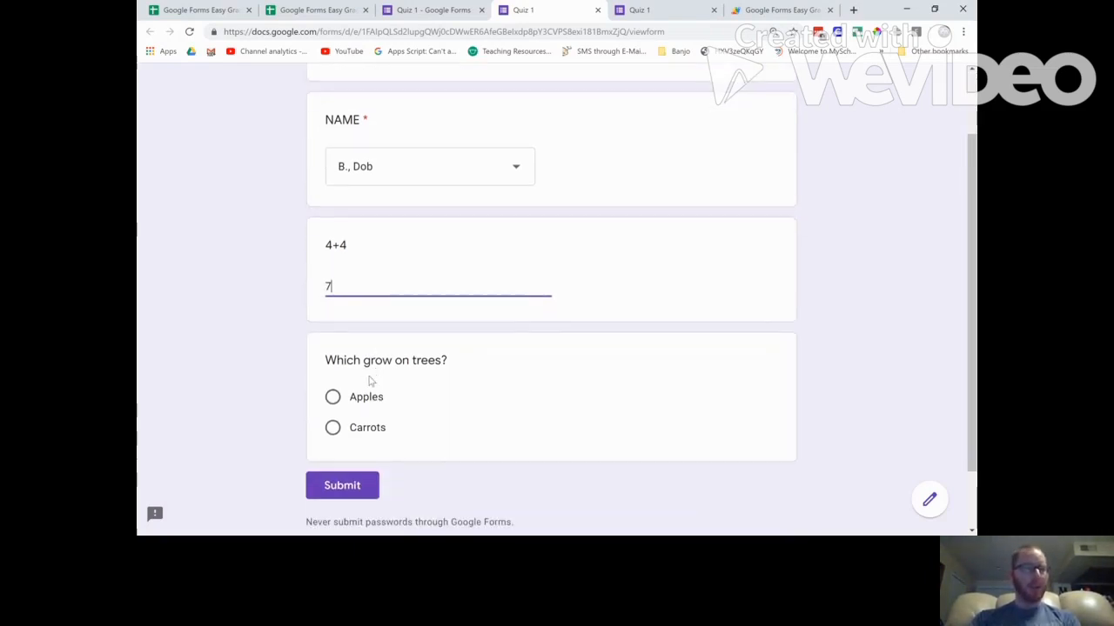
click(333, 399)
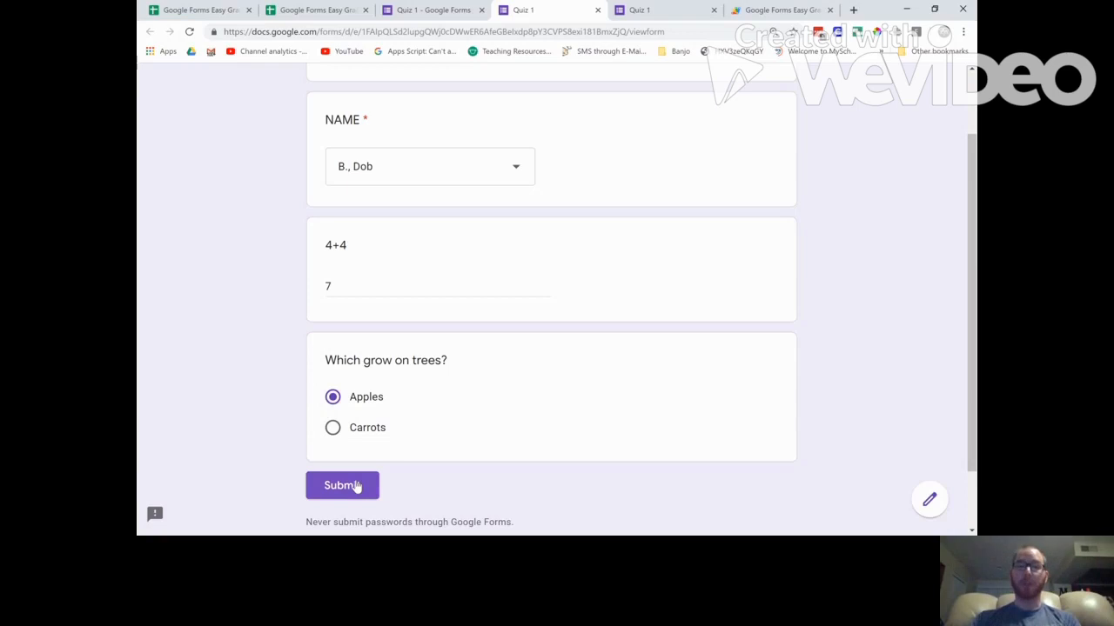
click(355, 488)
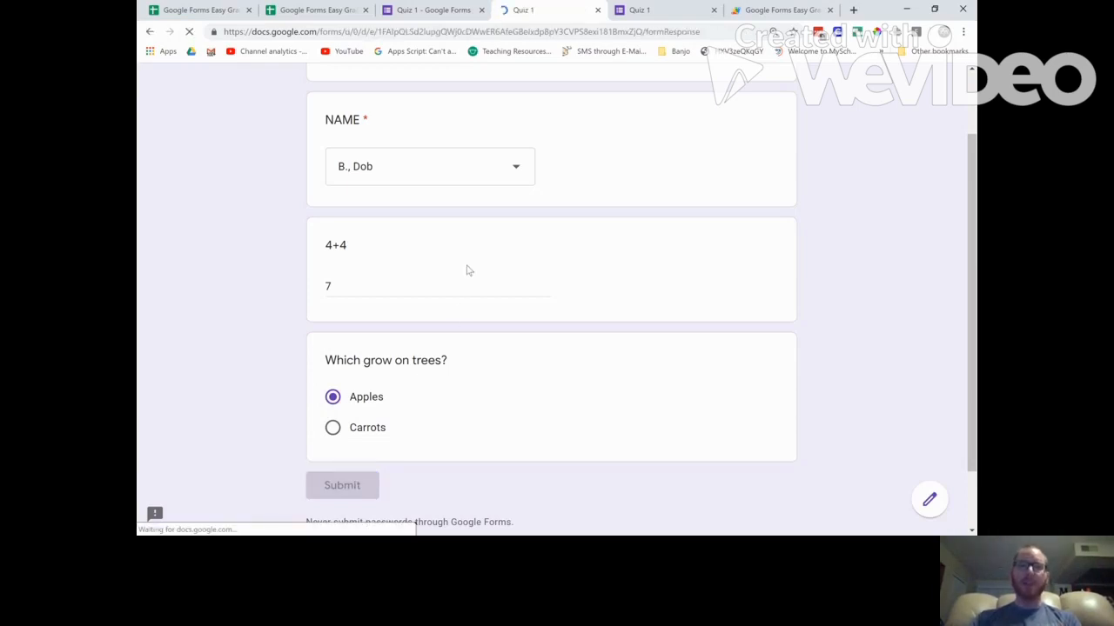
Submit another Quiz 1 response for the tenth listed student, answering 8 to 4+4 and Apples to the trees question.
click(415, 187)
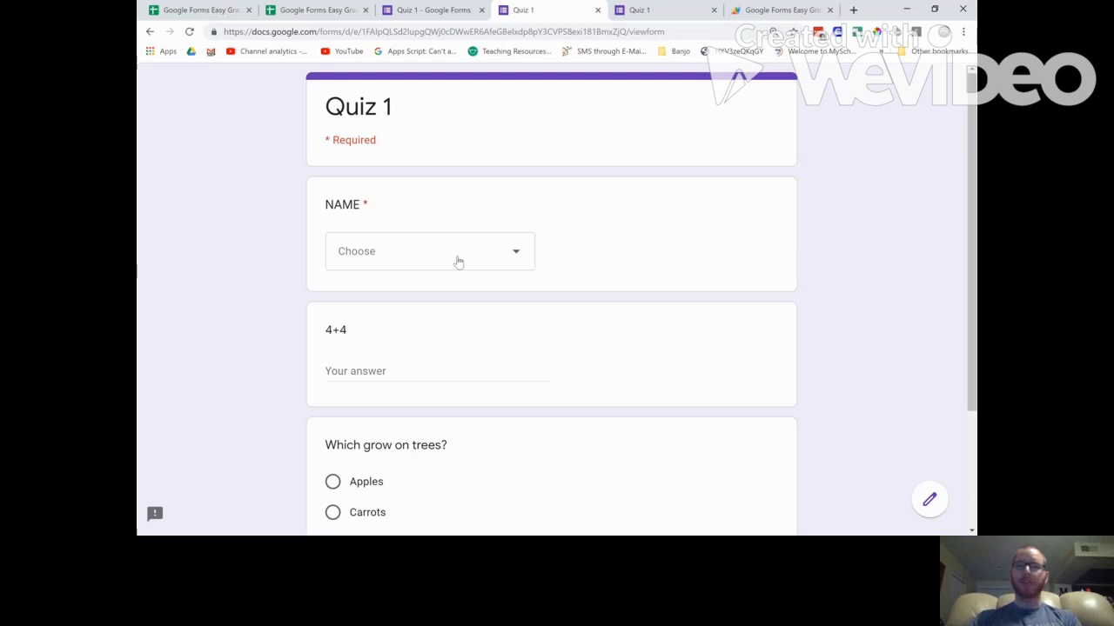
click(459, 262)
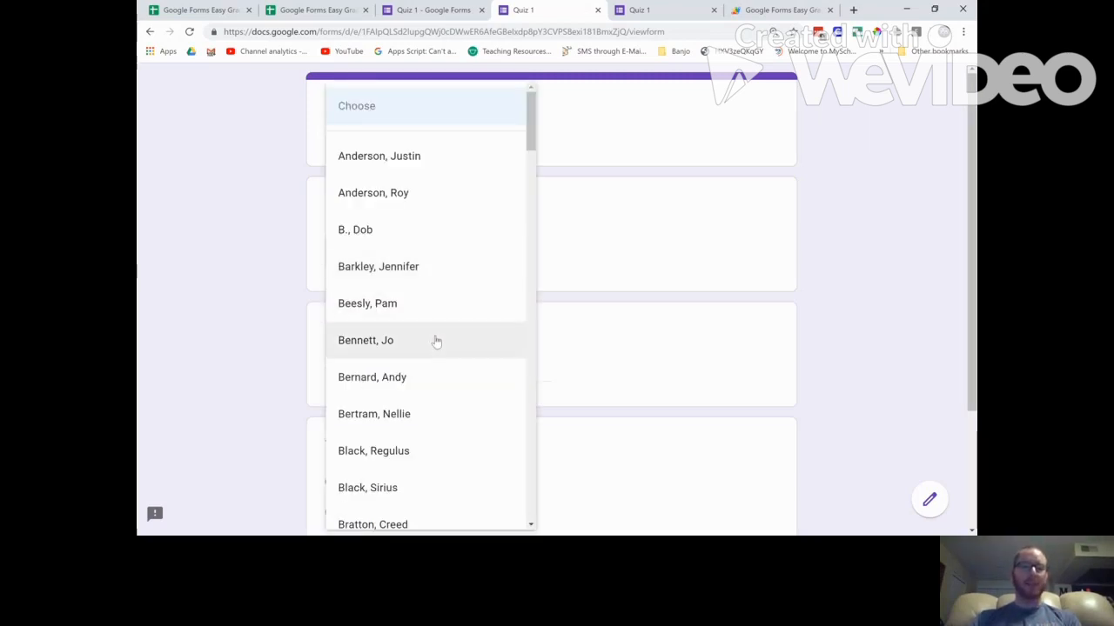
scroll(437, 342, down, 2)
click(390, 368)
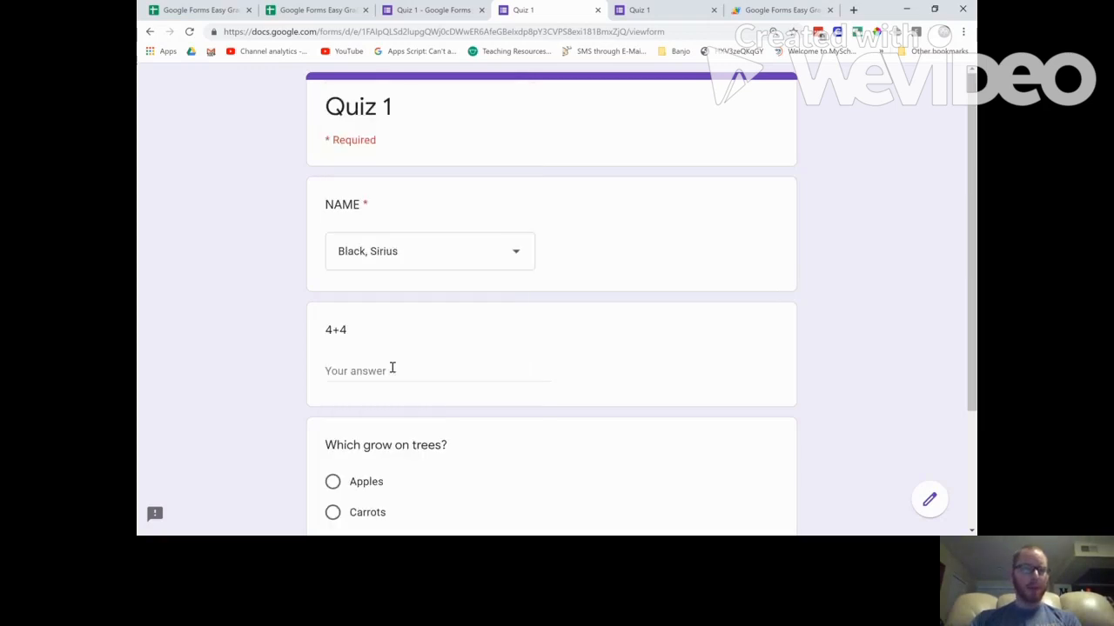
click(375, 370)
text(8)
scroll(374, 371, down, 1)
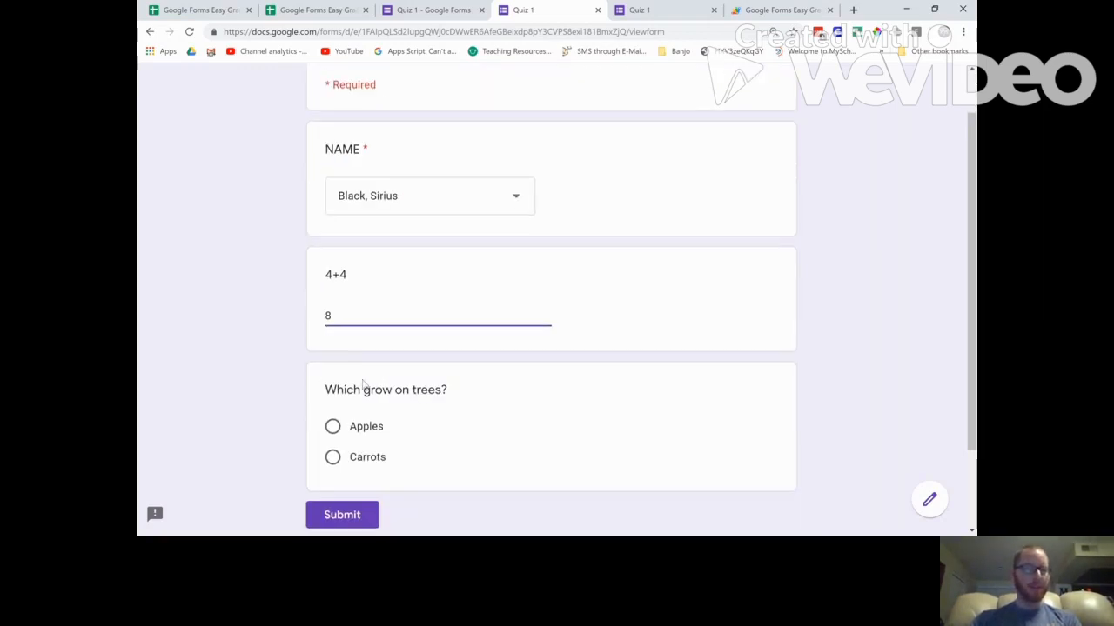
click(334, 427)
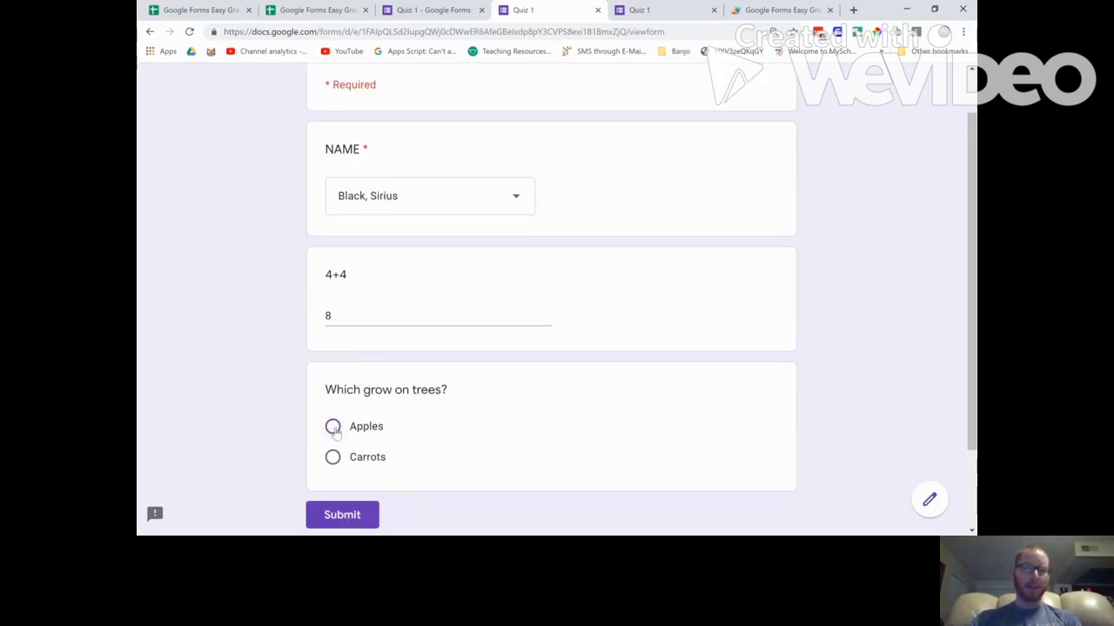
click(340, 500)
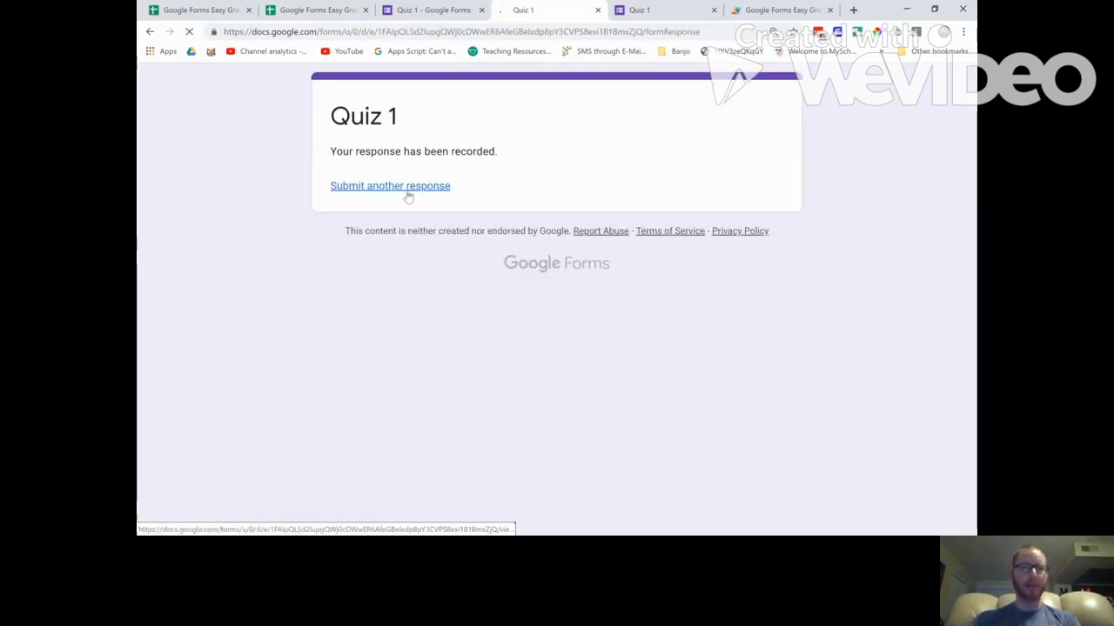
Start another Quiz 1 response and choose the student listed with alternative first names in parentheses for NAME.
click(407, 186)
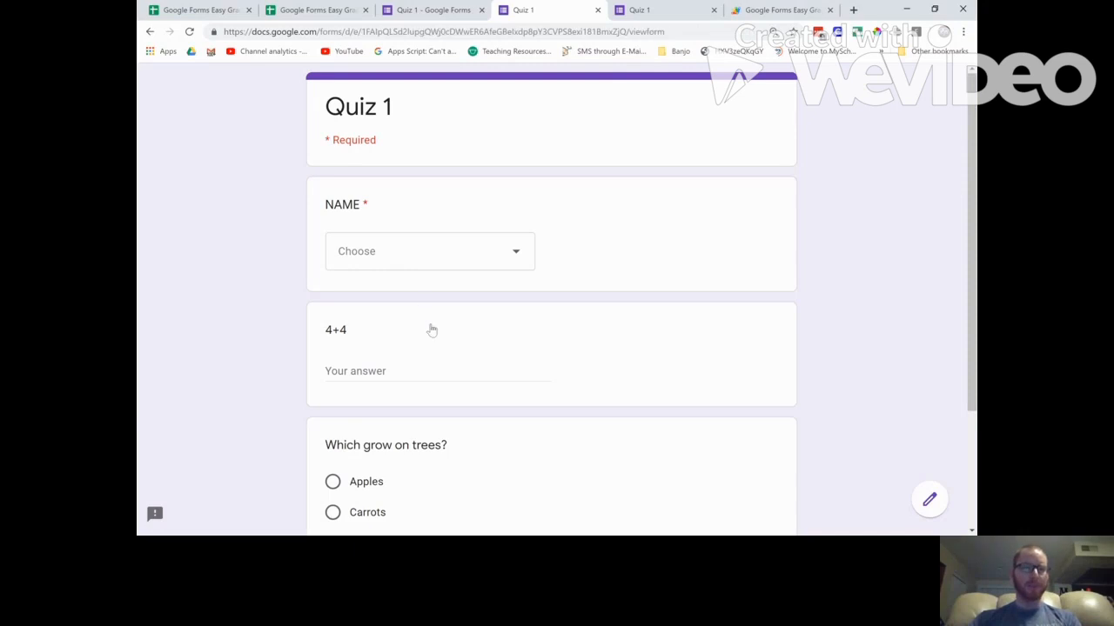
click(430, 253)
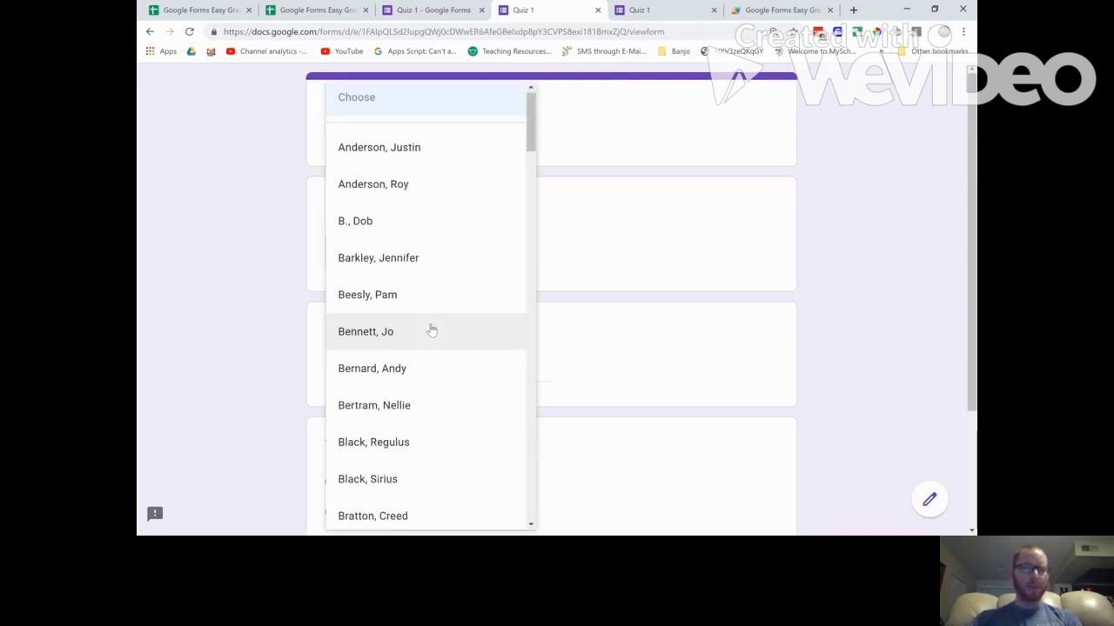
scroll(431, 330, down, 6)
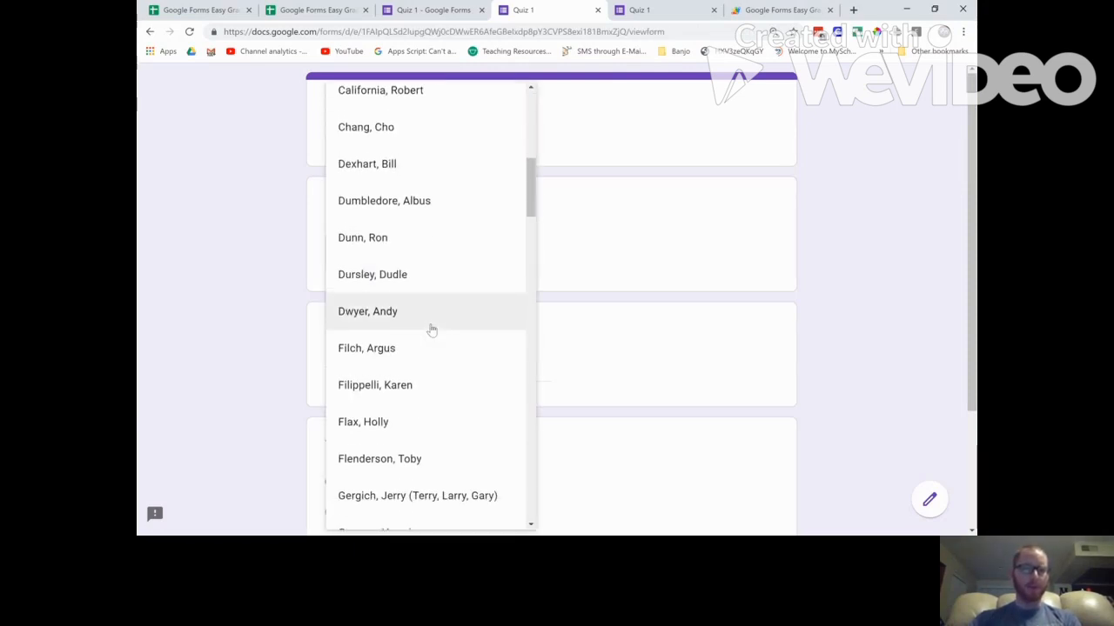
scroll(431, 330, down, 2)
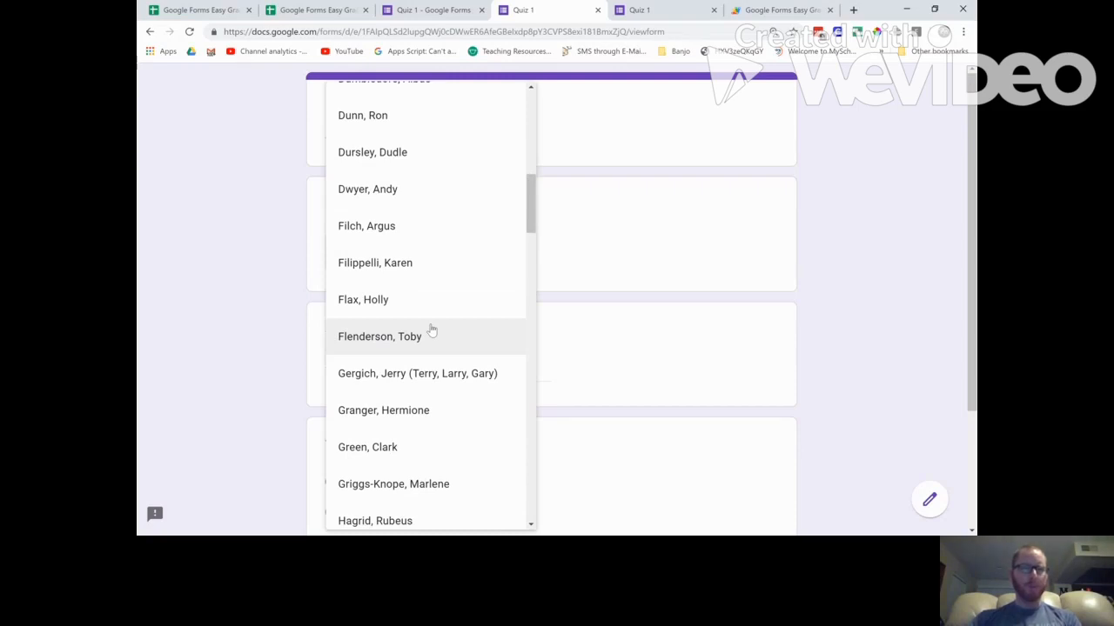
scroll(416, 370, down, 1)
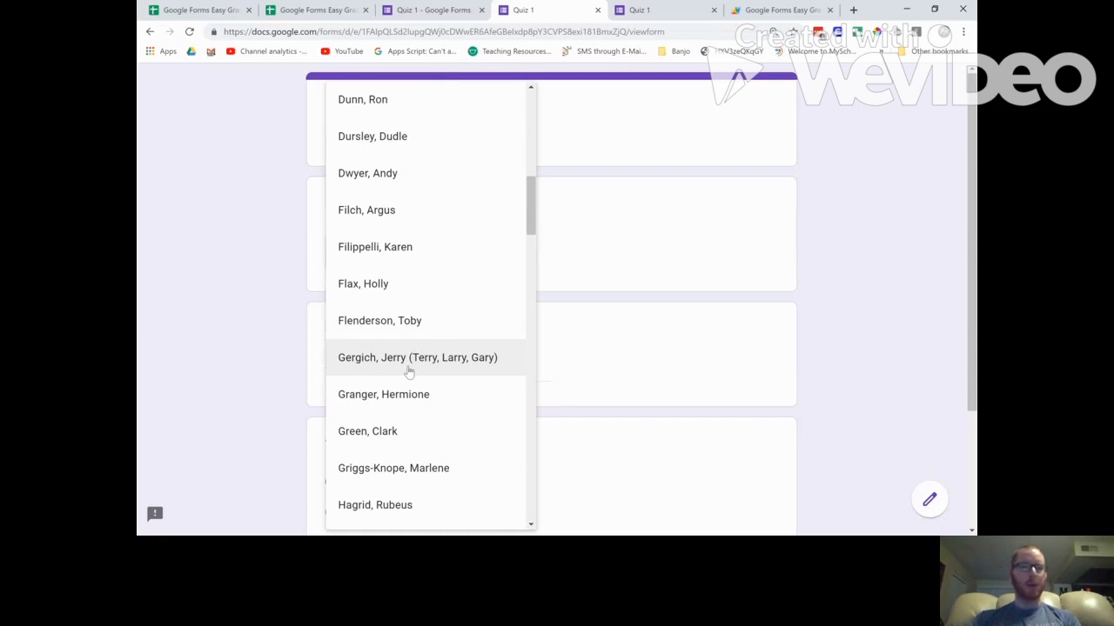
click(408, 371)
Answer the 4+4 question with 5 and the trees question with Carrots, and submit the response.
click(391, 371)
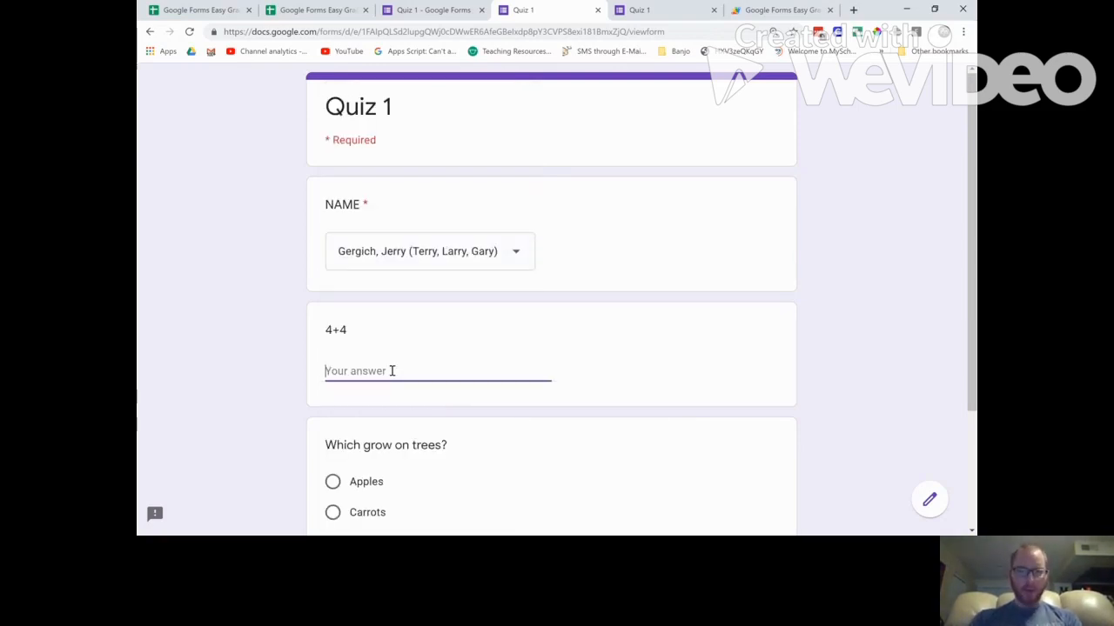
text(5)
scroll(391, 373, down, 1)
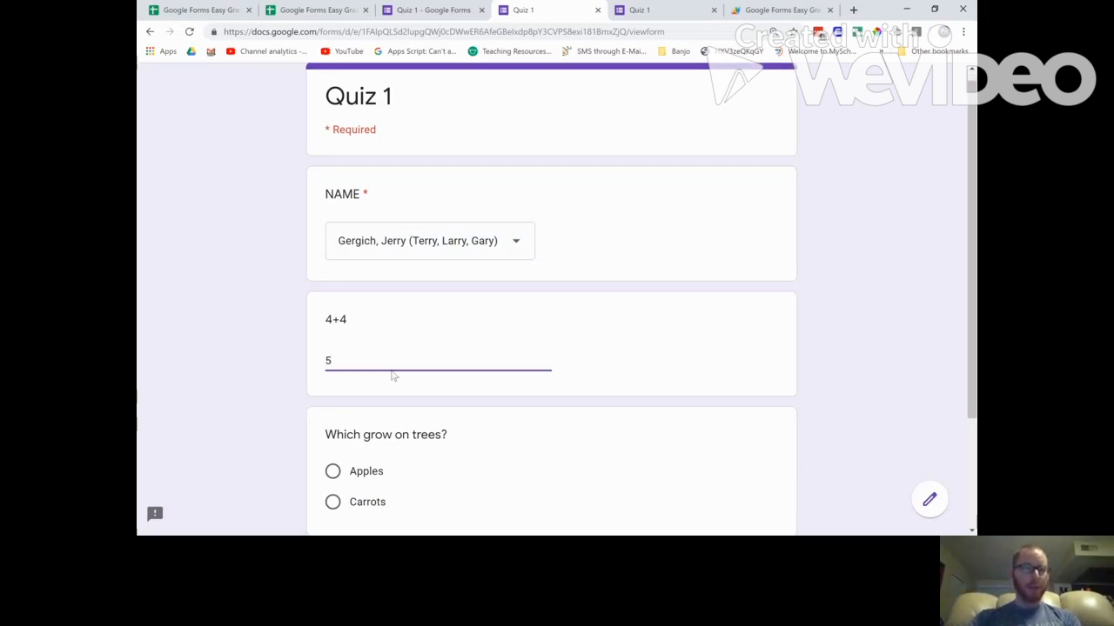
click(333, 502)
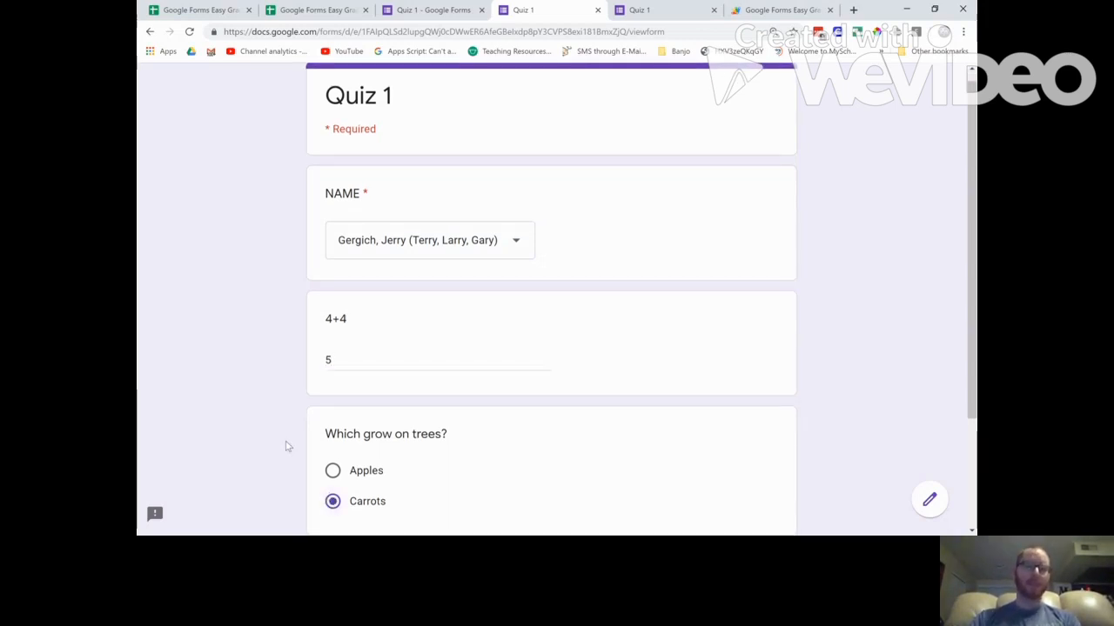
scroll(292, 451, down, 1)
click(339, 501)
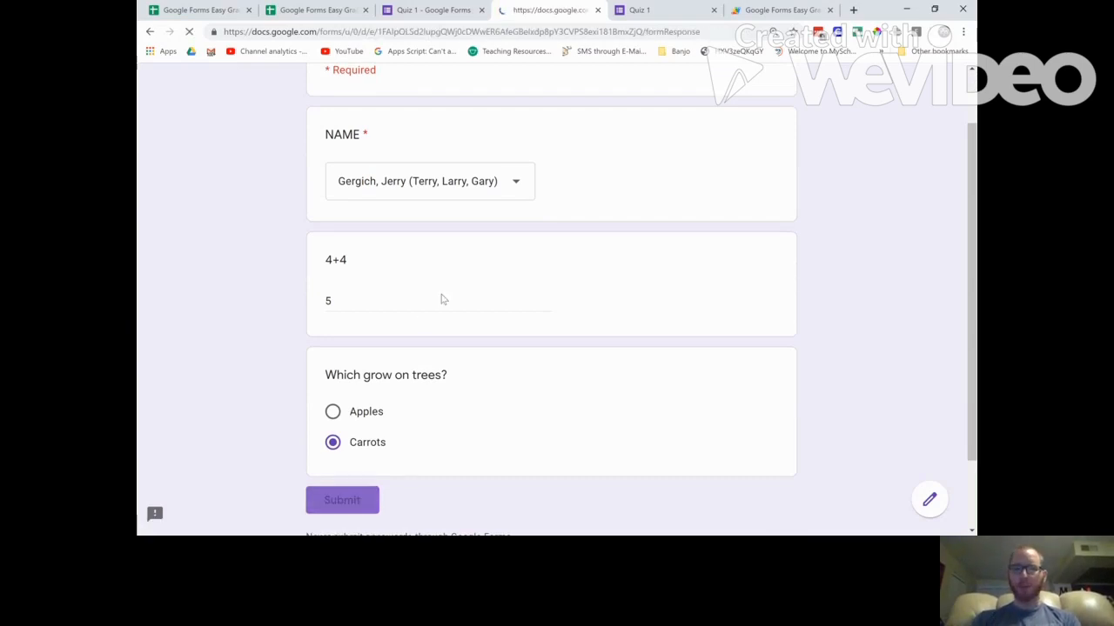
Return to the GRADES_EXAMPLE USAGE spreadsheet, dismiss the form link message and select the Quiz 1 column header.
click(337, 14)
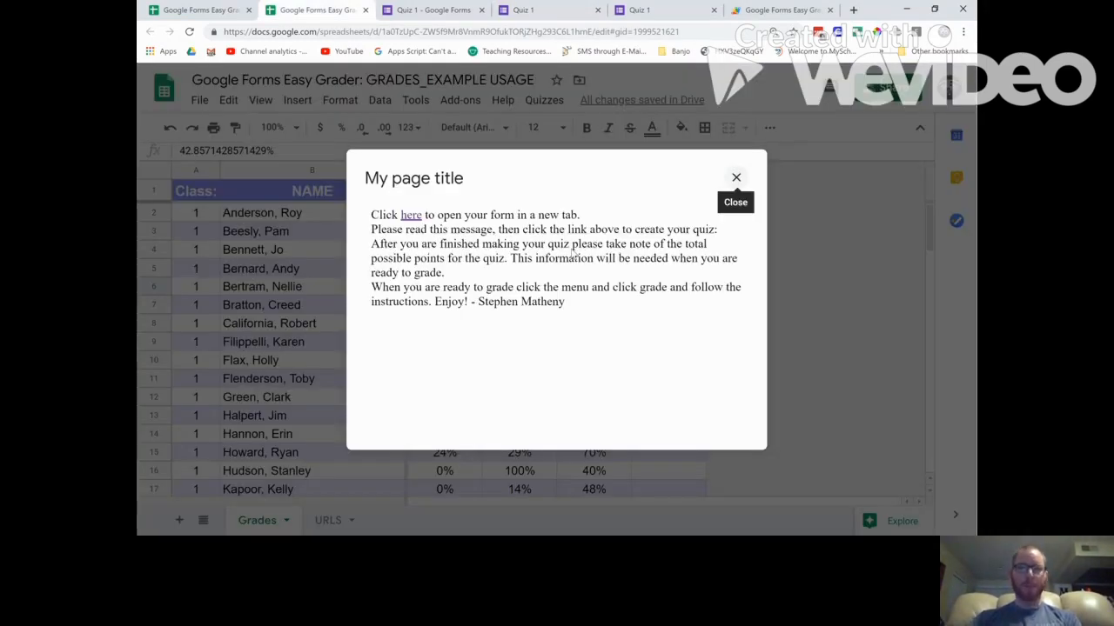
click(736, 178)
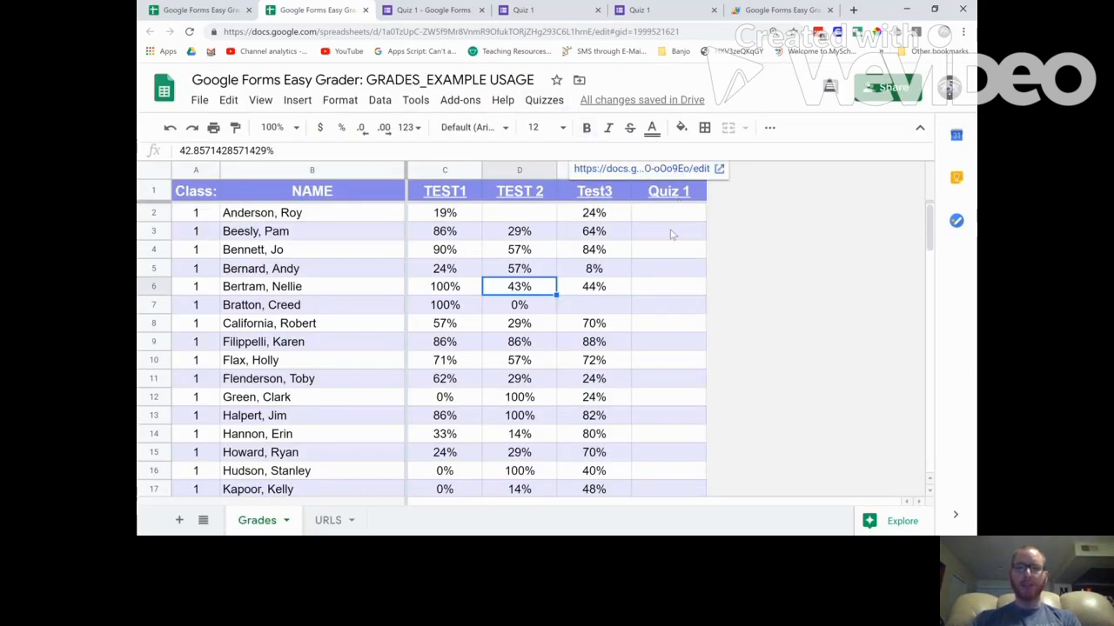
click(671, 233)
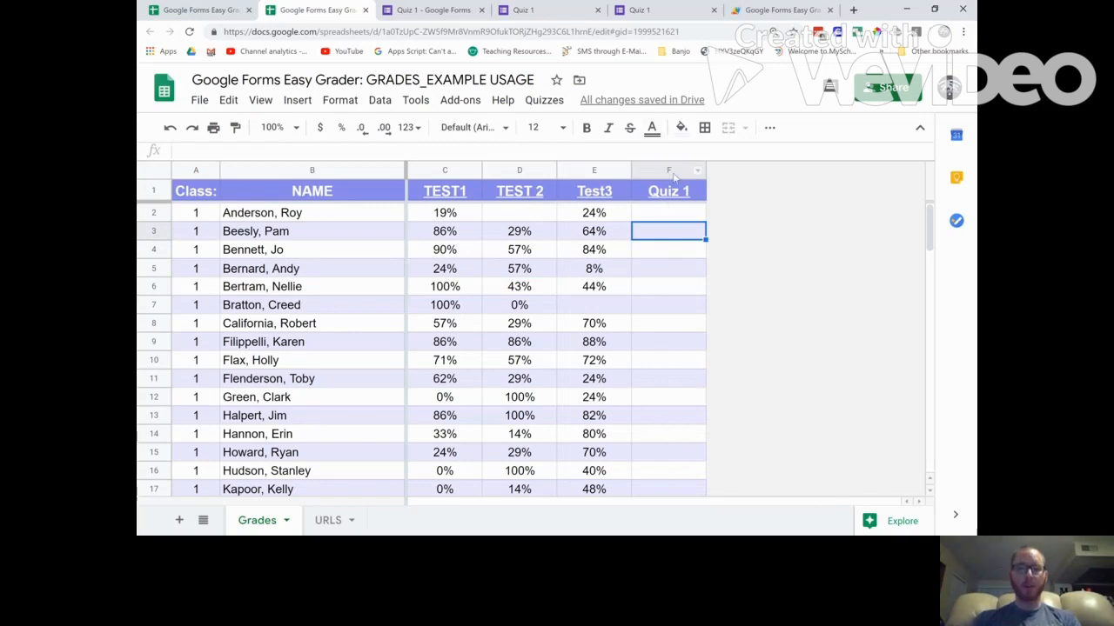
click(670, 194)
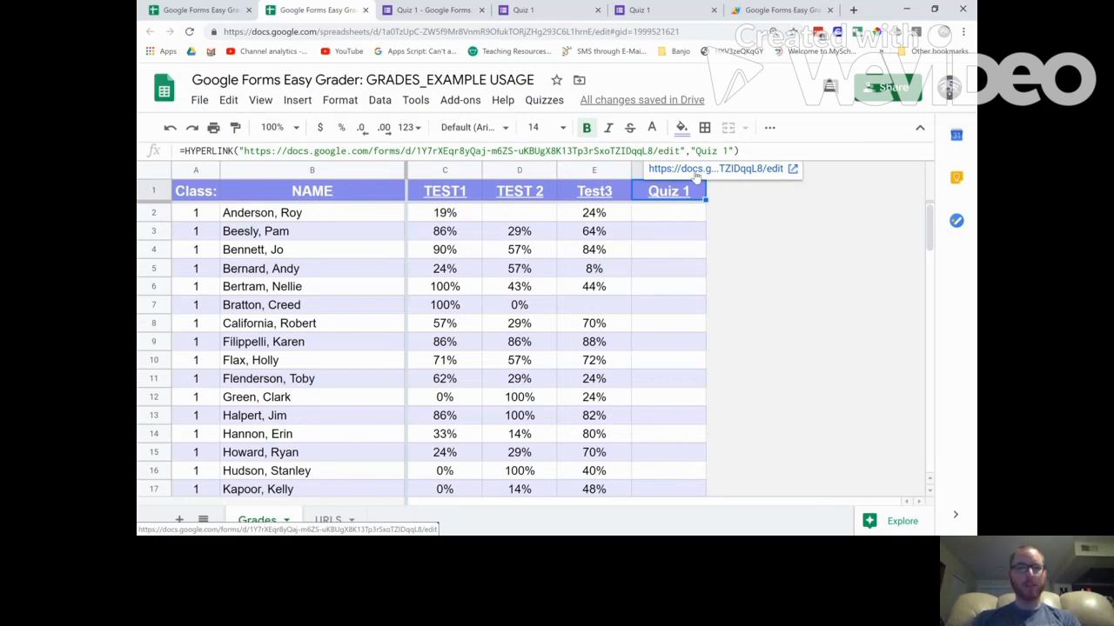
Examine the Quiz 1 header's HYPERLINK formula and the form it links to, and return to the grades spreadsheet.
triple_click(590, 149)
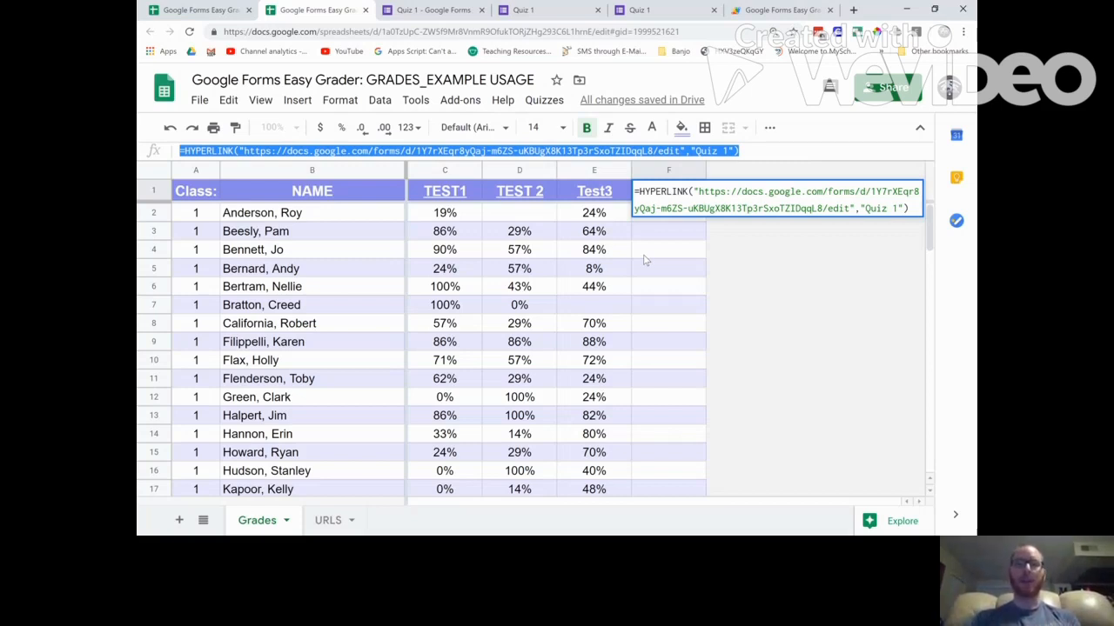
key(Return)
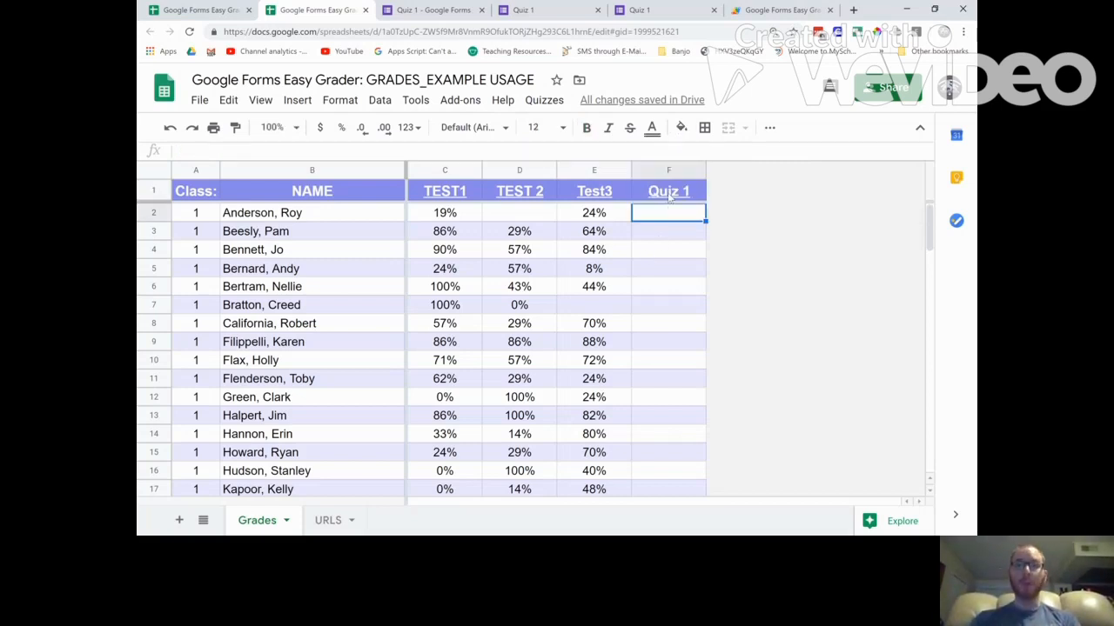
click(669, 196)
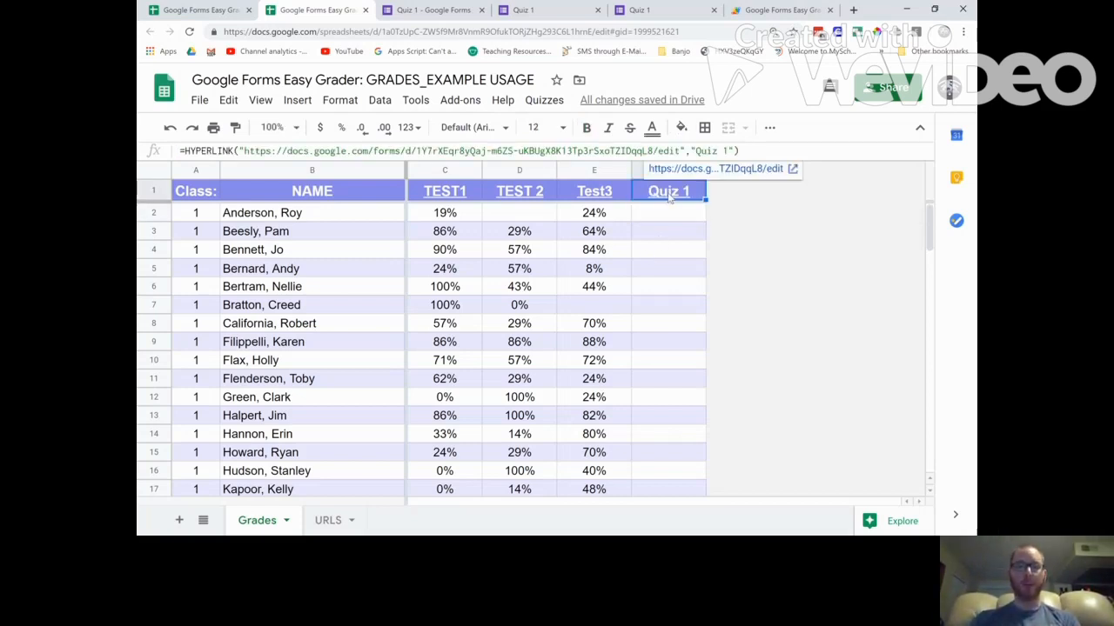
click(444, 10)
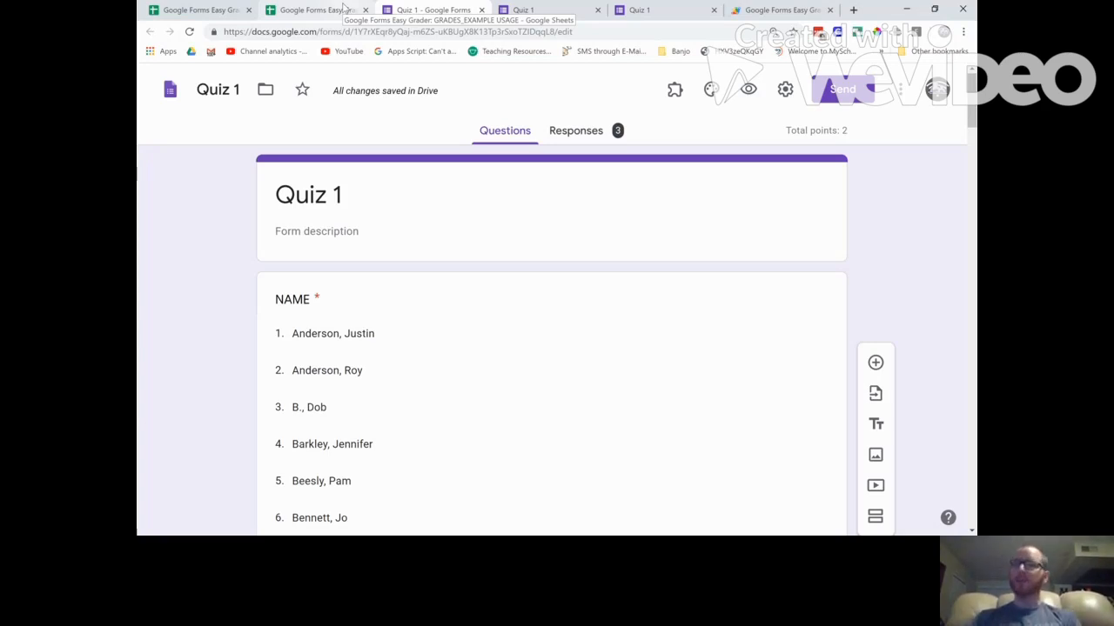
click(345, 9)
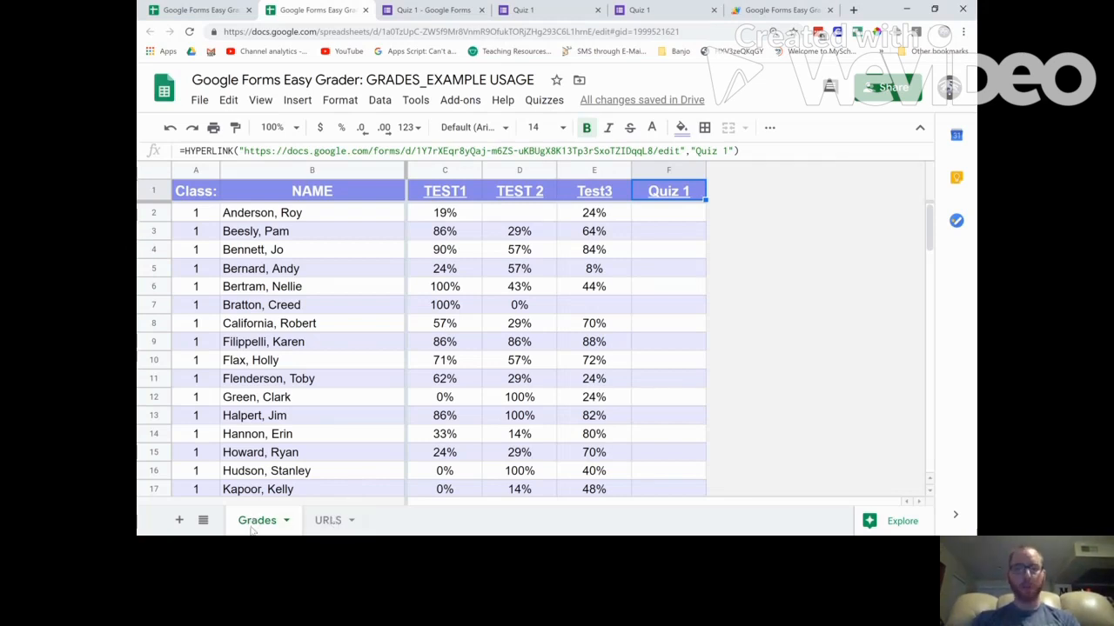
Open the URLS sheet and examine the Quiz 1 row's form and responses links and the total point values column.
click(328, 520)
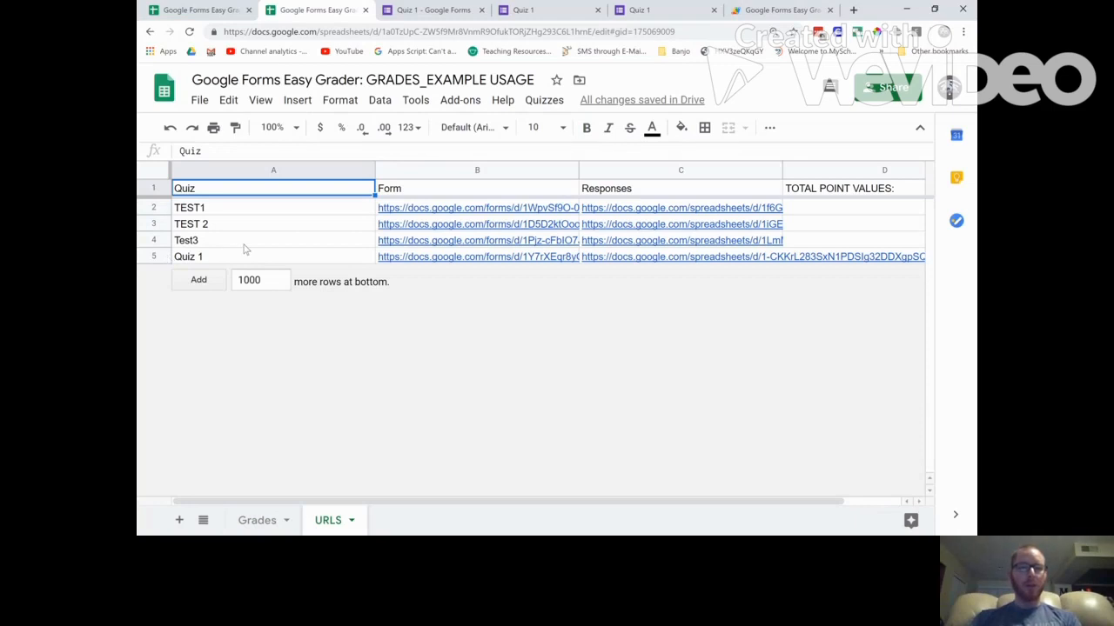
click(157, 257)
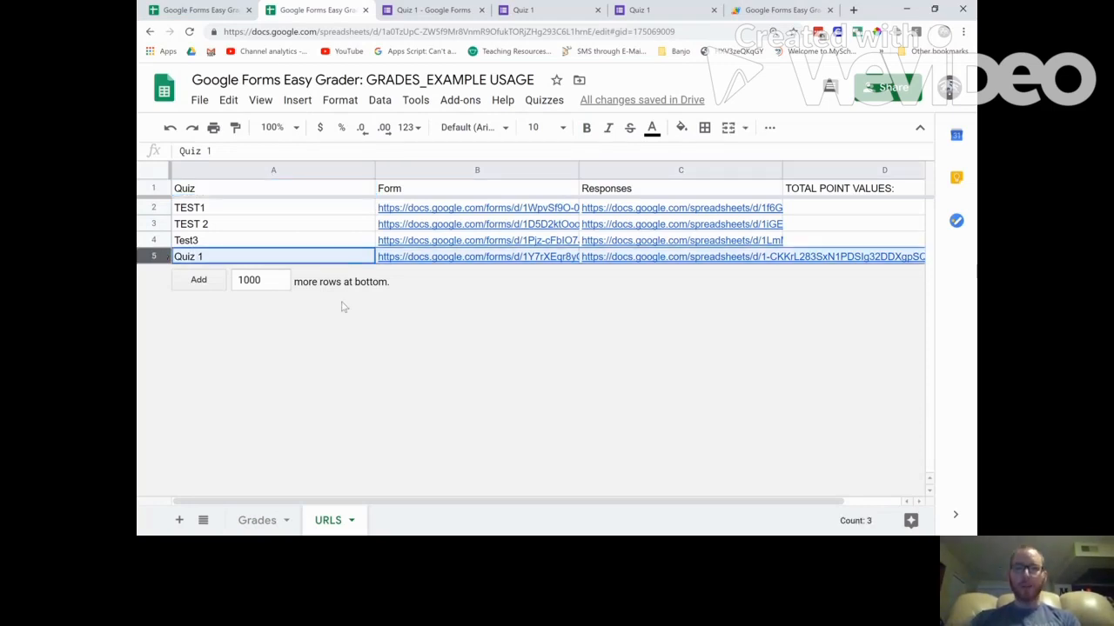
scroll(734, 199, right, 3)
click(736, 211)
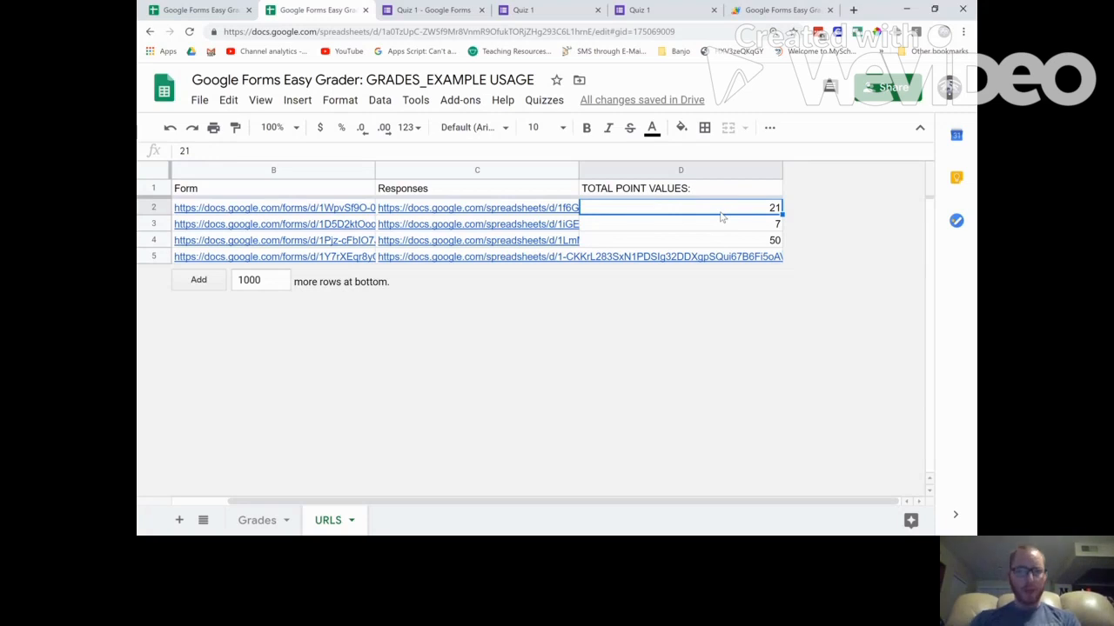
scroll(721, 217, left, 3)
scroll(722, 217, right, 3)
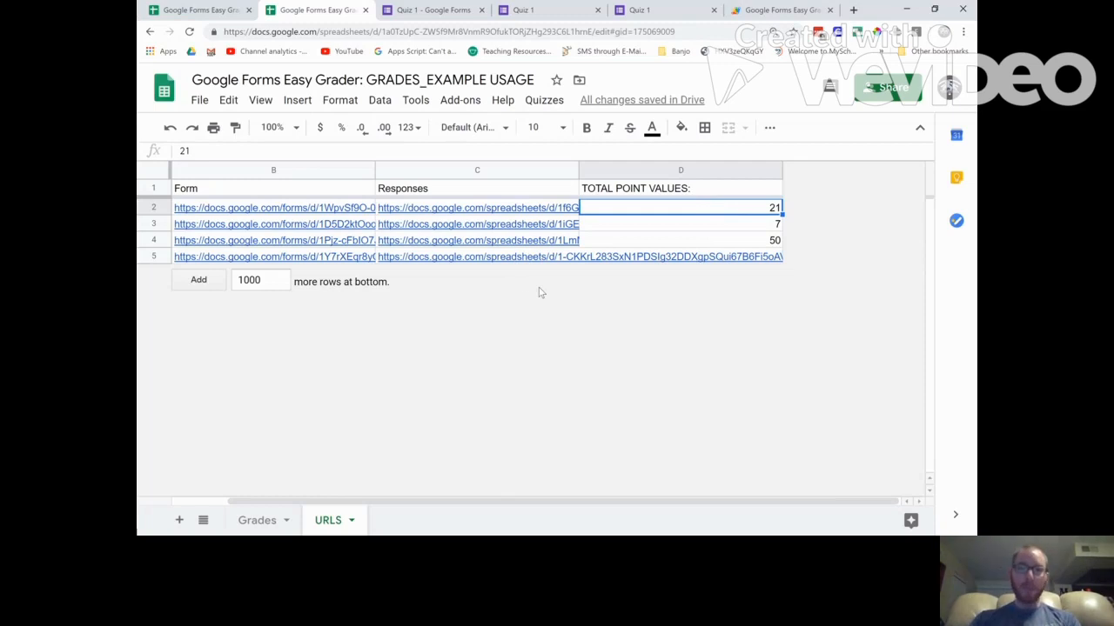
Start the quiz grading script, enter Quiz 1 from the URLS sheet as the quiz name, and request its grades.
click(544, 102)
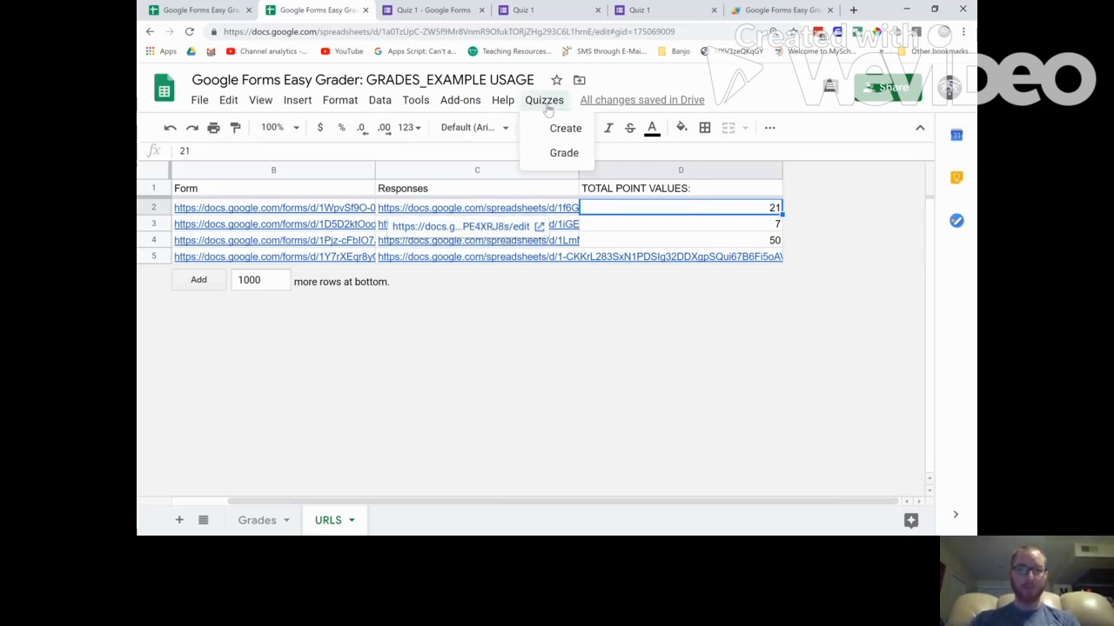
click(564, 153)
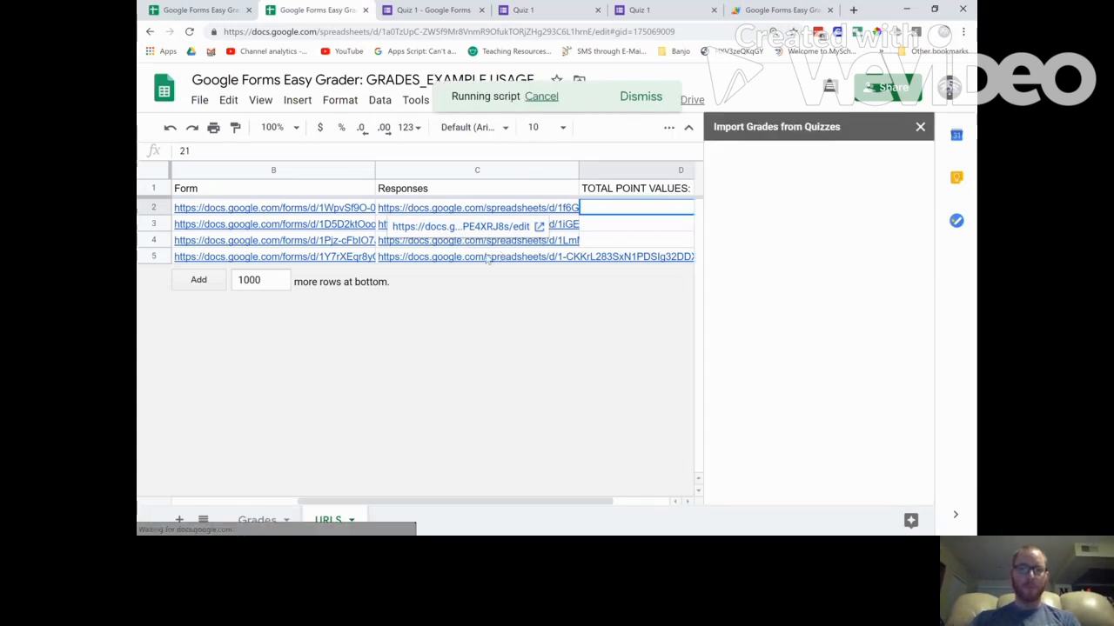
scroll(487, 259, left, 3)
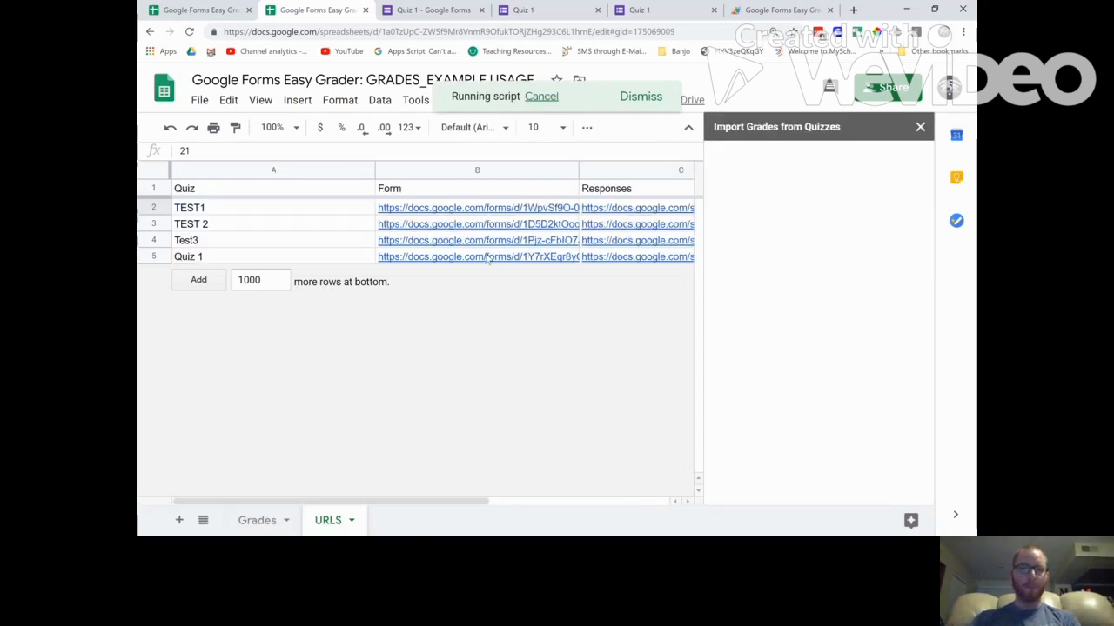
click(344, 259)
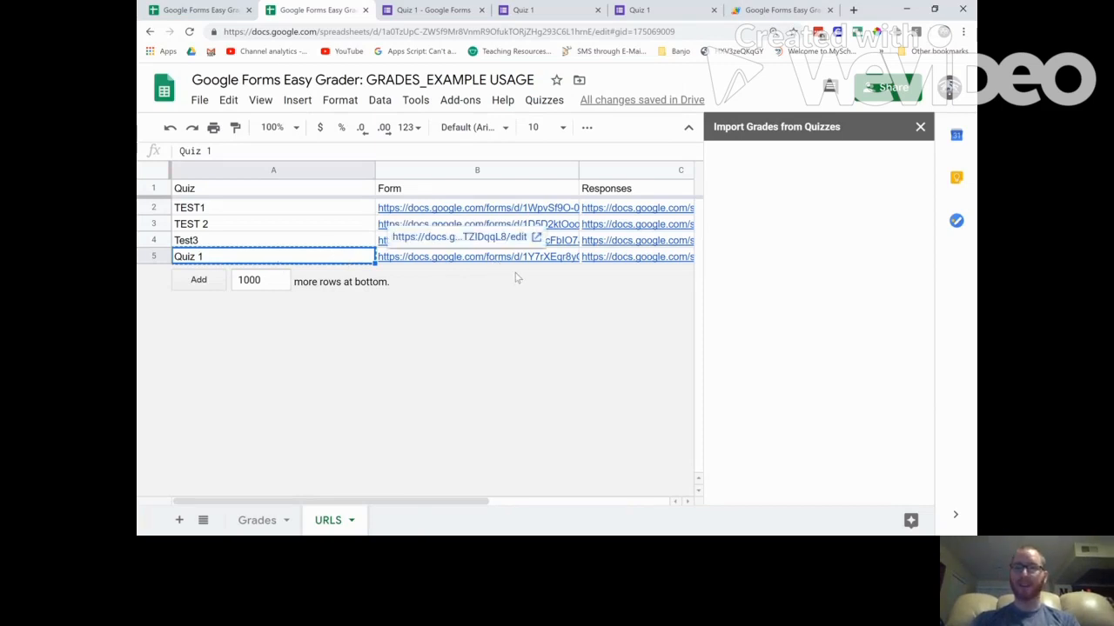
text(Quiz 1)
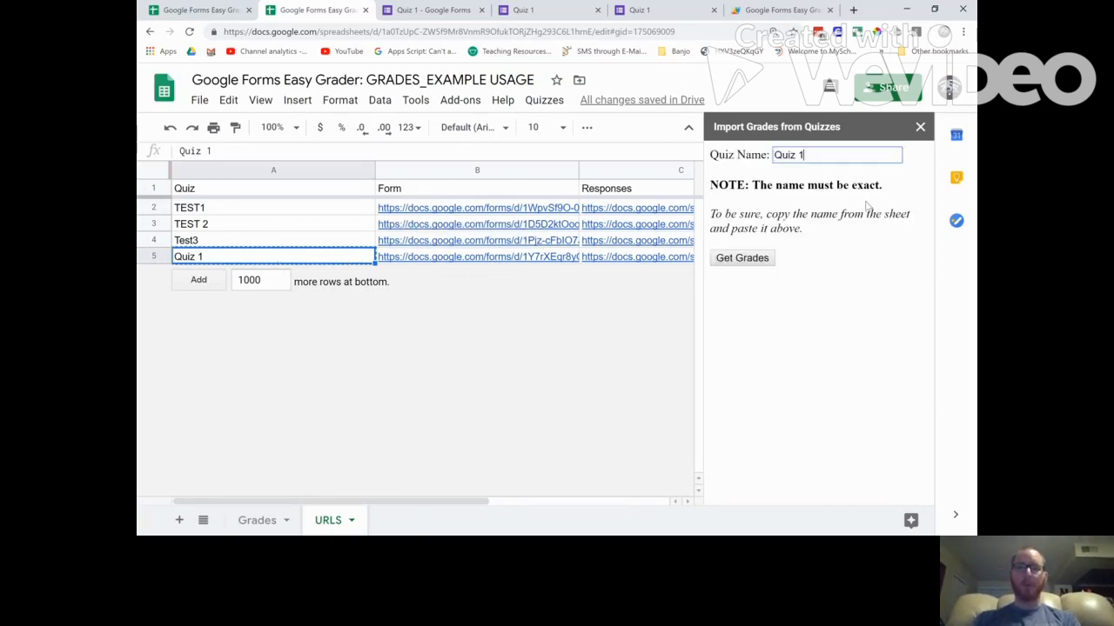
click(757, 263)
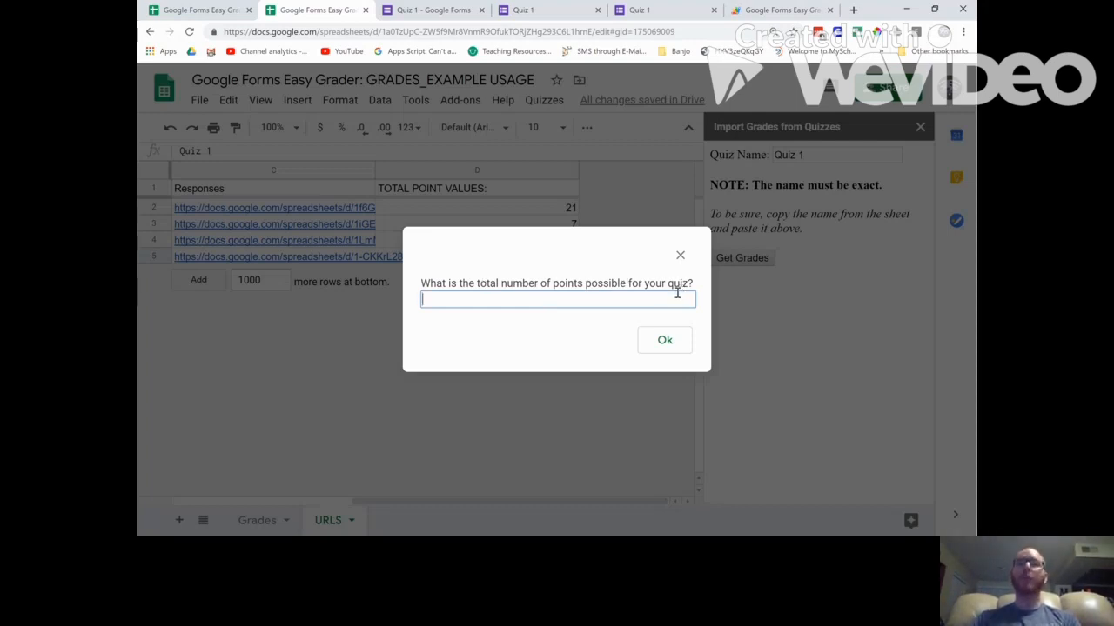
Check the total points on the Quiz 1 form, enter 2 as the total points possible, and finish the grade import.
click(469, 5)
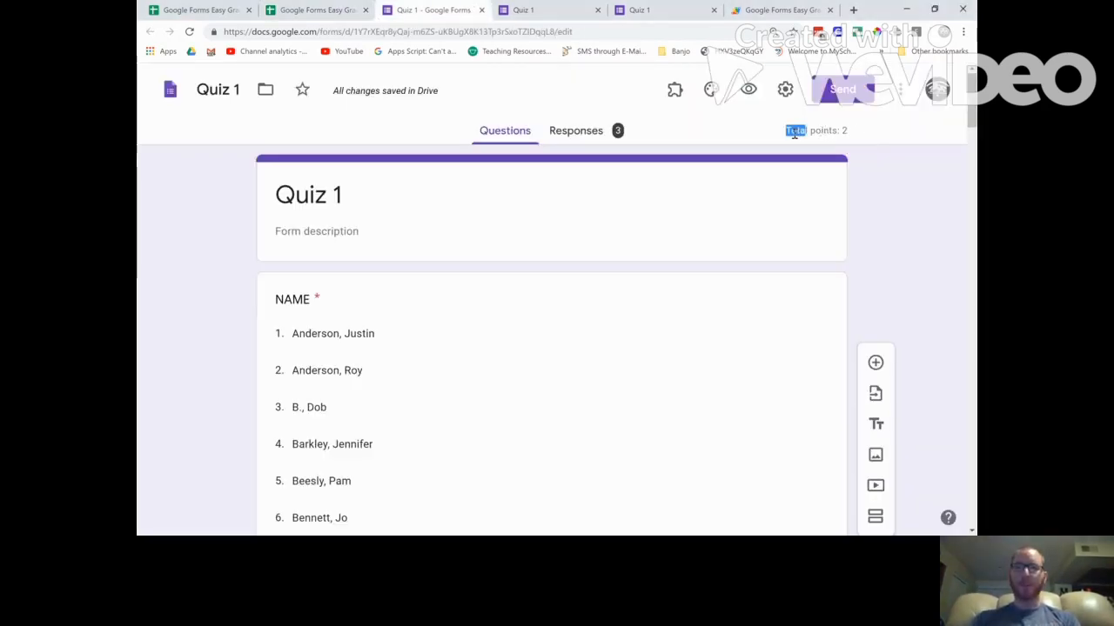
drag(785, 131, 814, 130)
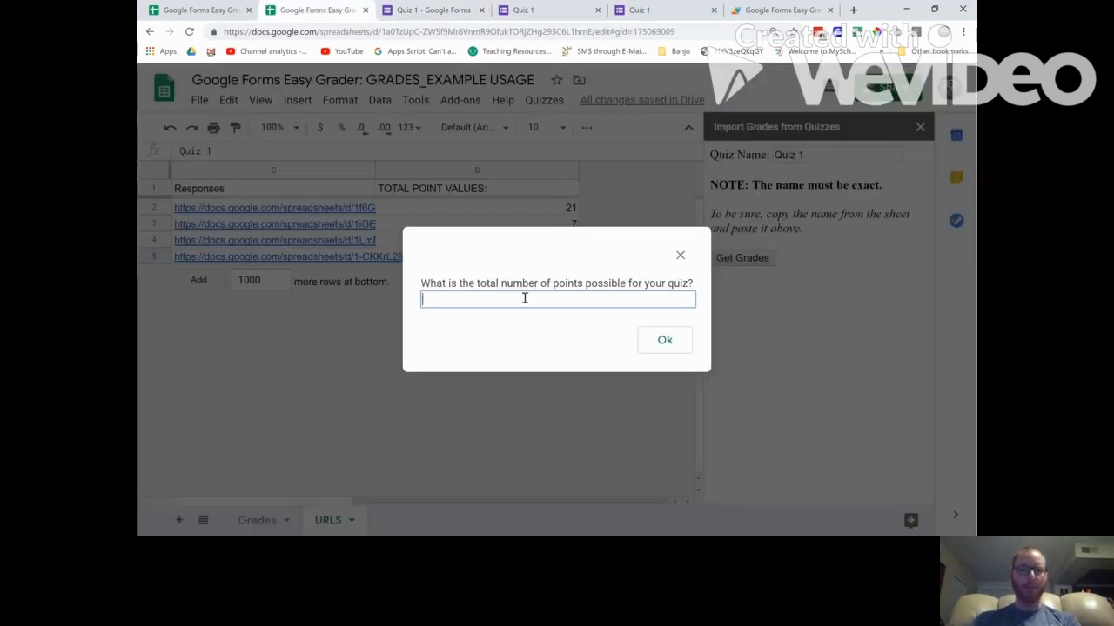
text(2)
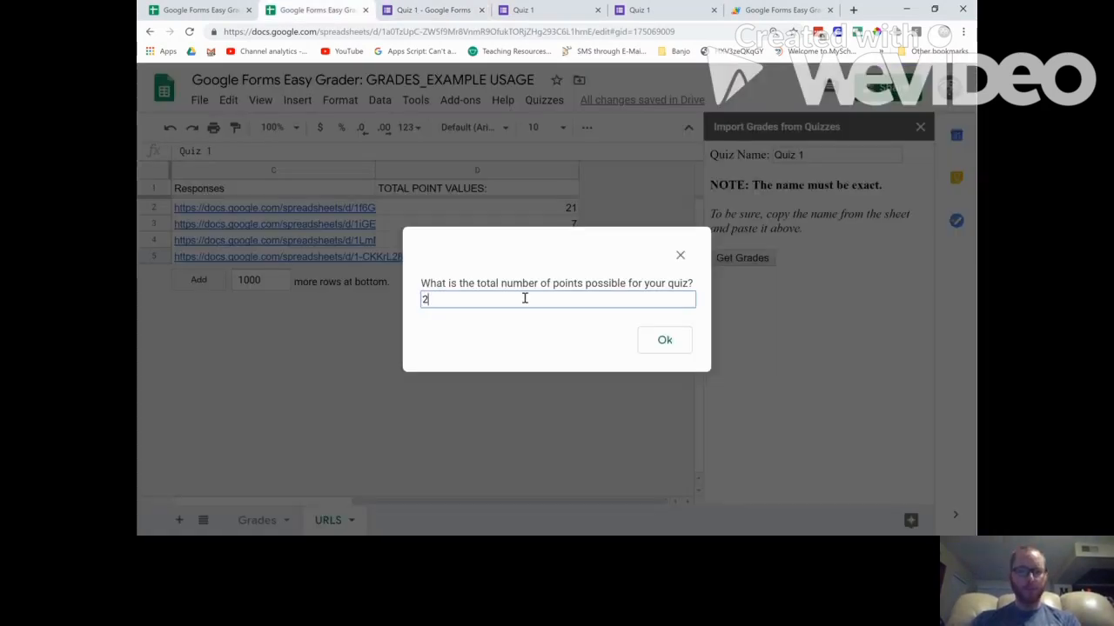
click(660, 341)
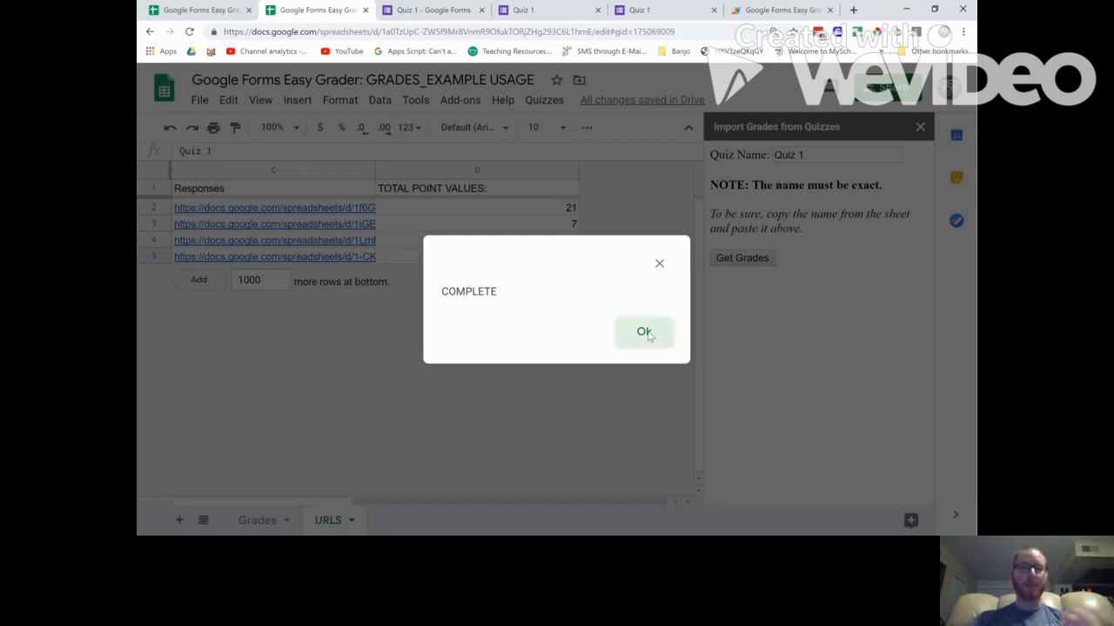
click(648, 331)
Open the Grades sheet and examine the imported Quiz 1 grades for the three students who submitted responses.
click(255, 524)
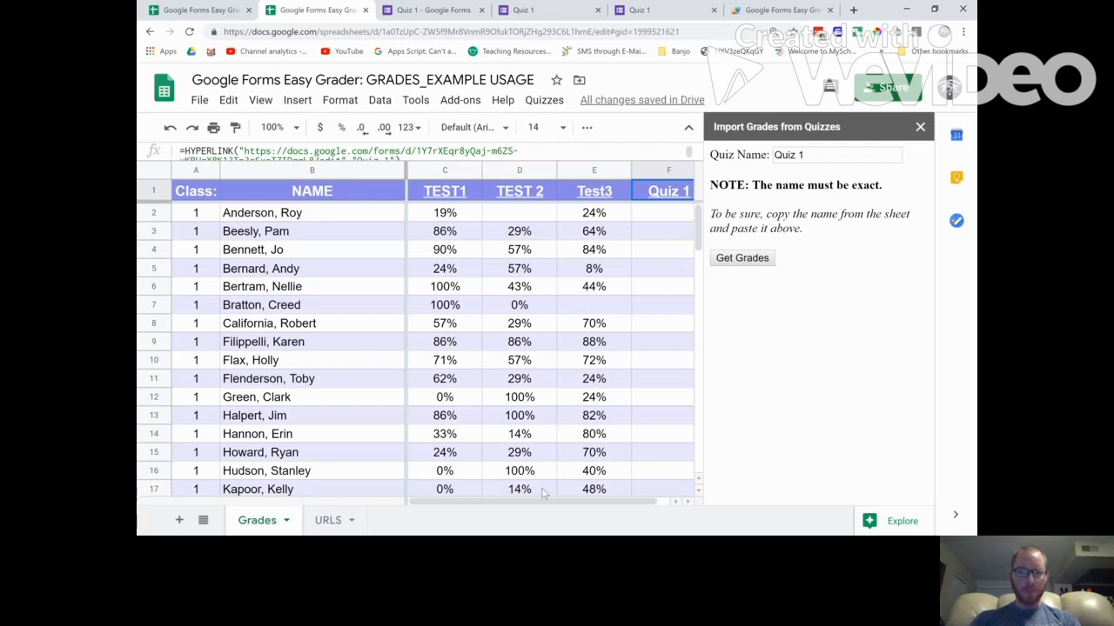
scroll(590, 511, right, 1)
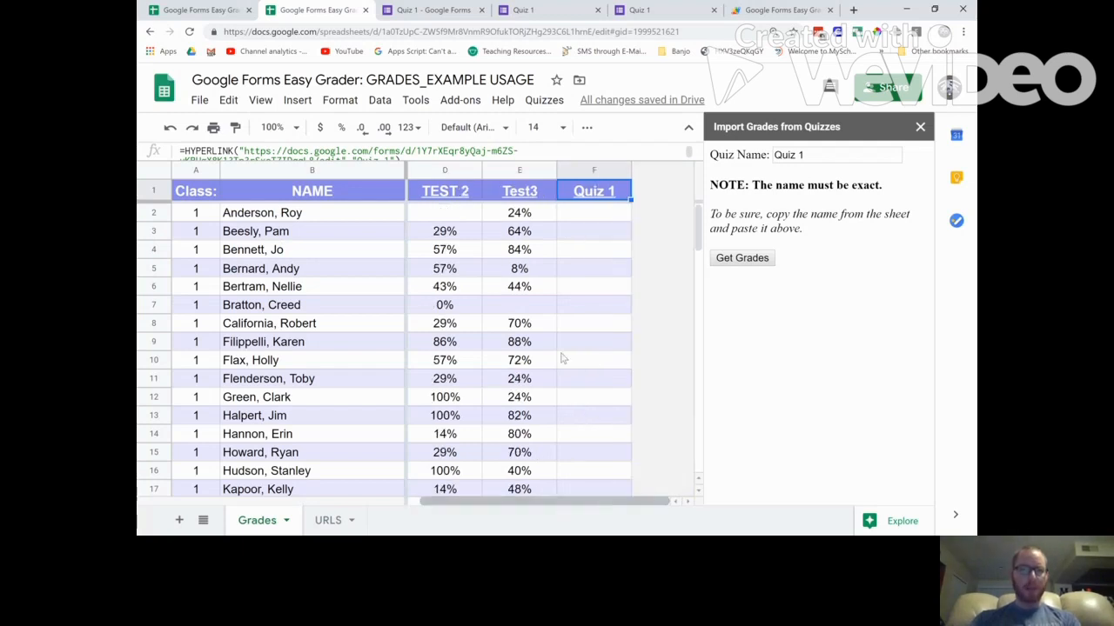
scroll(559, 341, down, 1)
scroll(559, 341, down, 5)
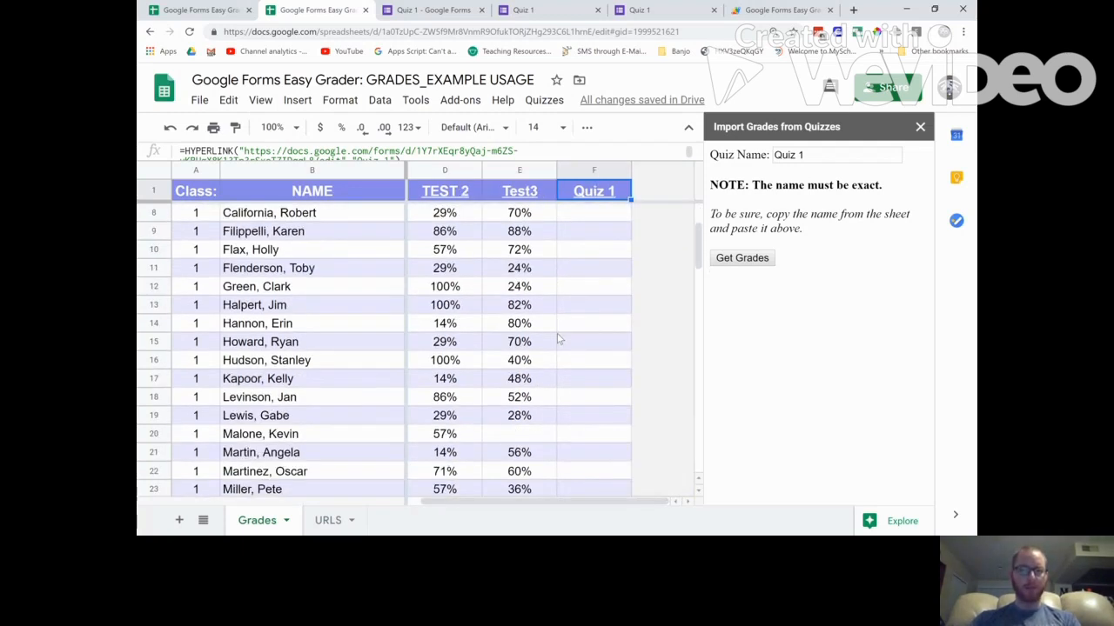
scroll(560, 341, down, 7)
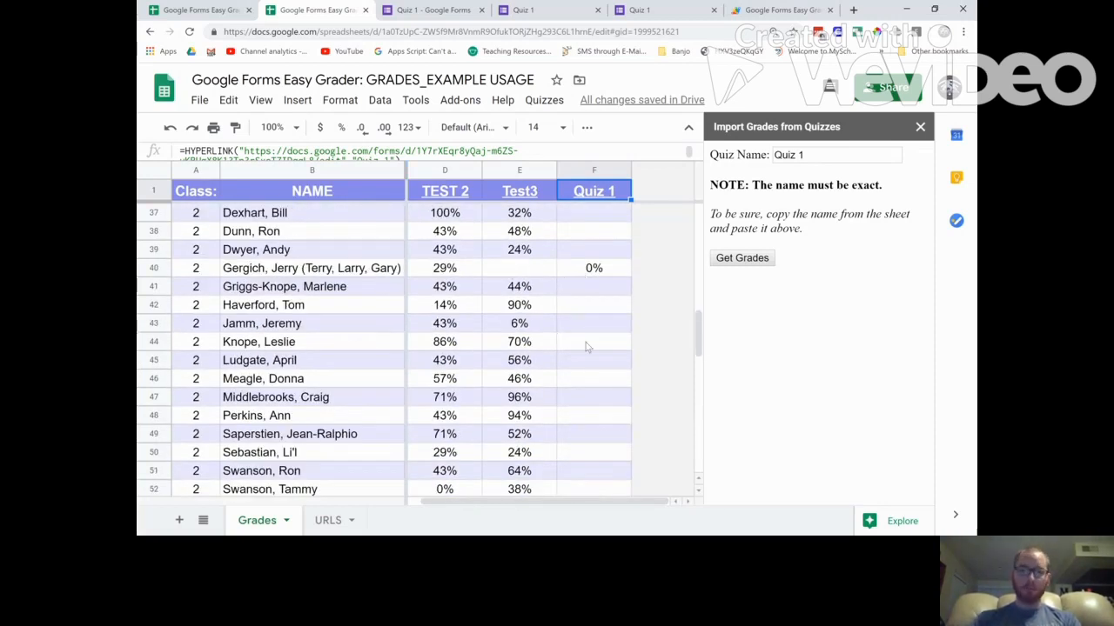
scroll(587, 347, down, 2)
scroll(587, 347, up, 2)
scroll(561, 344, down, 2)
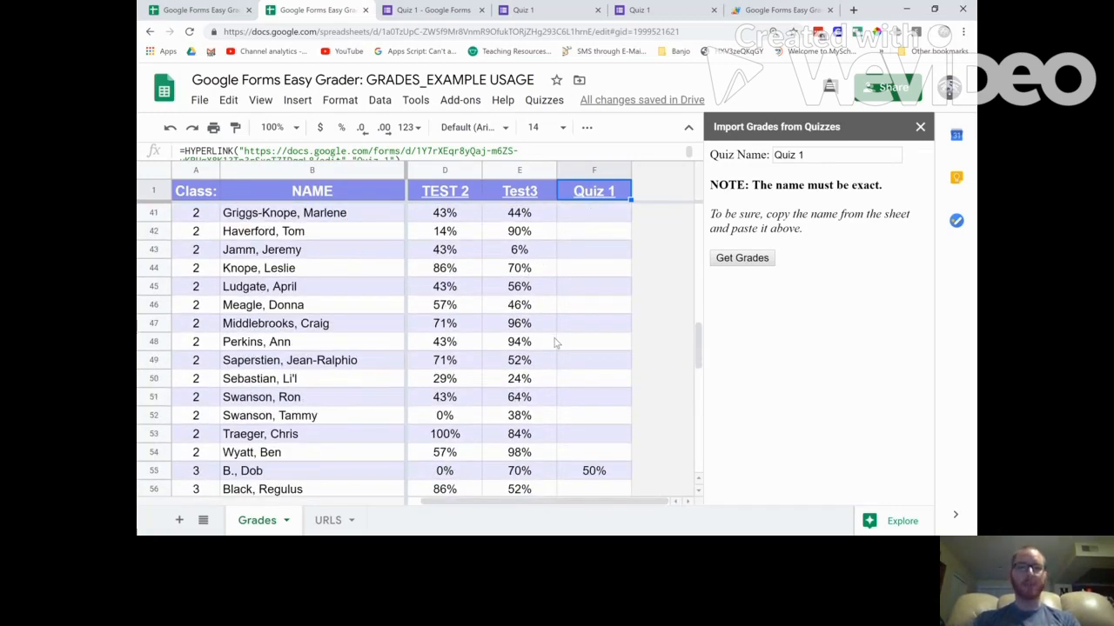
scroll(557, 343, up, 1)
scroll(557, 344, down, 1)
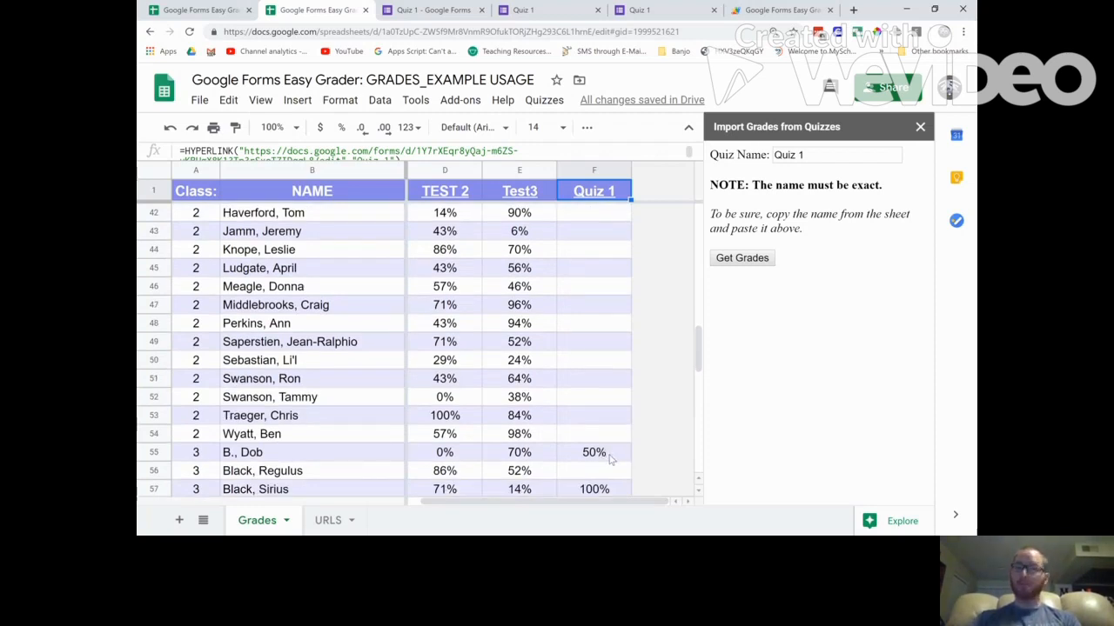
scroll(610, 459, down, 1)
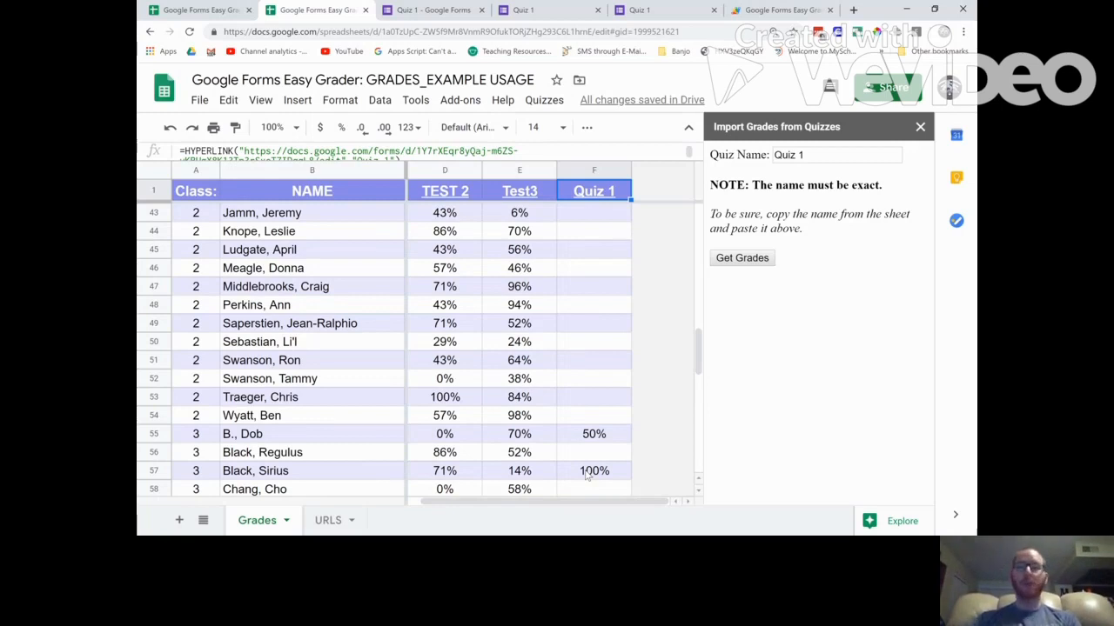
scroll(529, 424, left, 1)
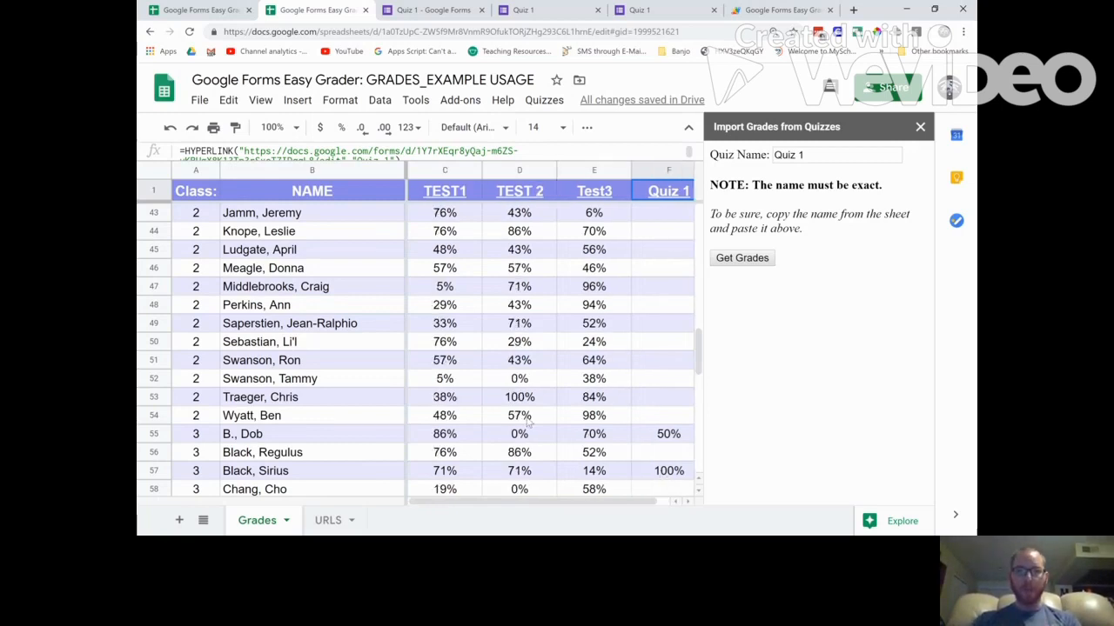